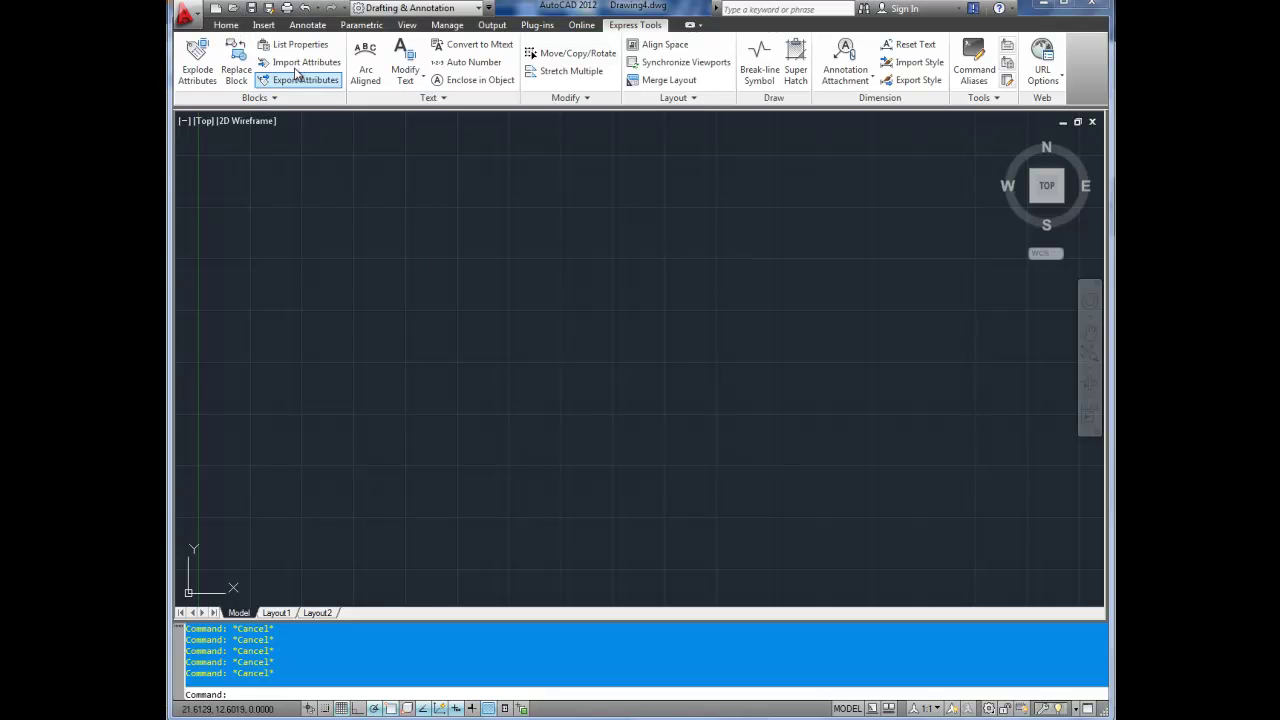
- Draw a chain of eight connected line segments freehand, starting with a long upward diagonal and folding back inside the shape
left_click(226, 24)
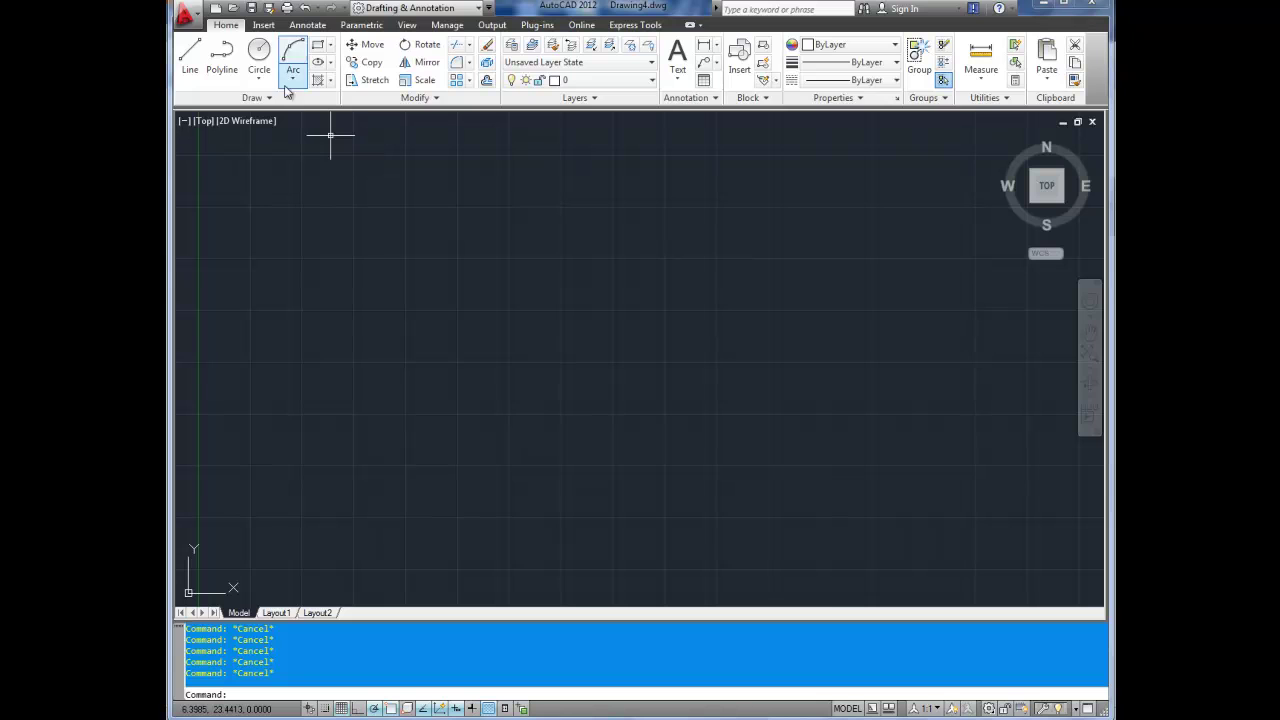
left_click(189, 64)
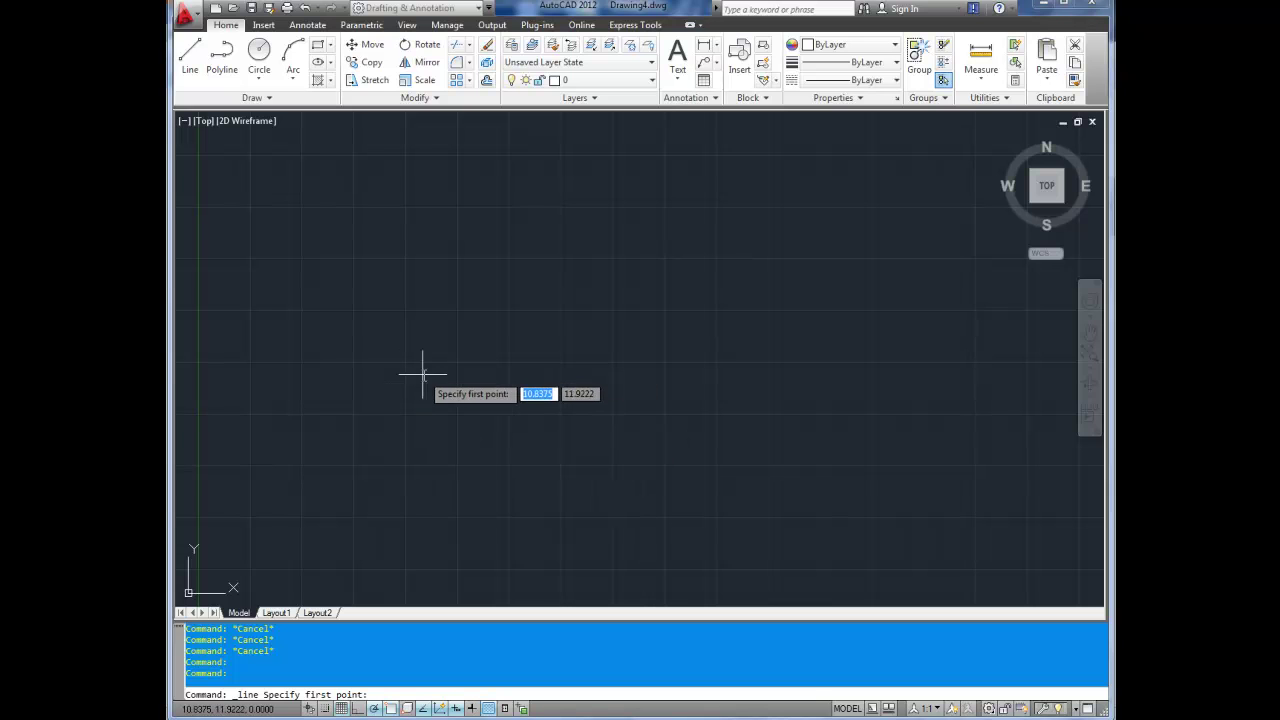
key("Escape")
left_click(400, 342)
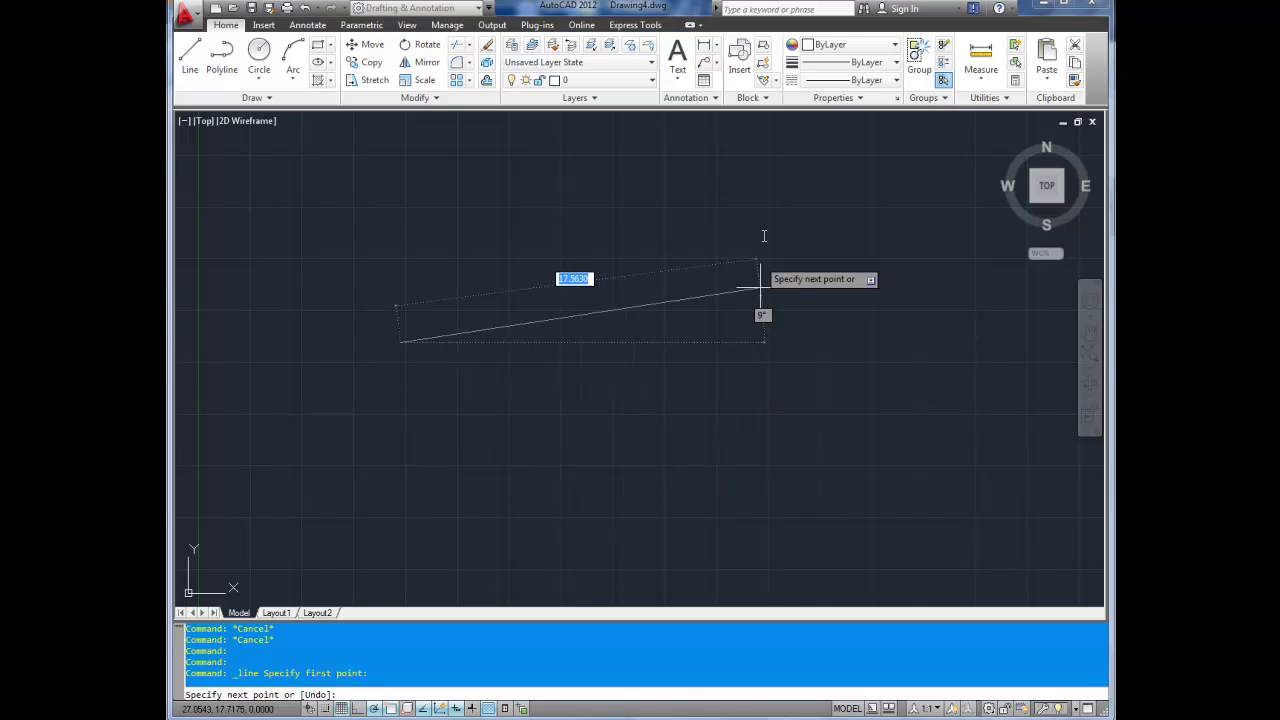
left_click(760, 185)
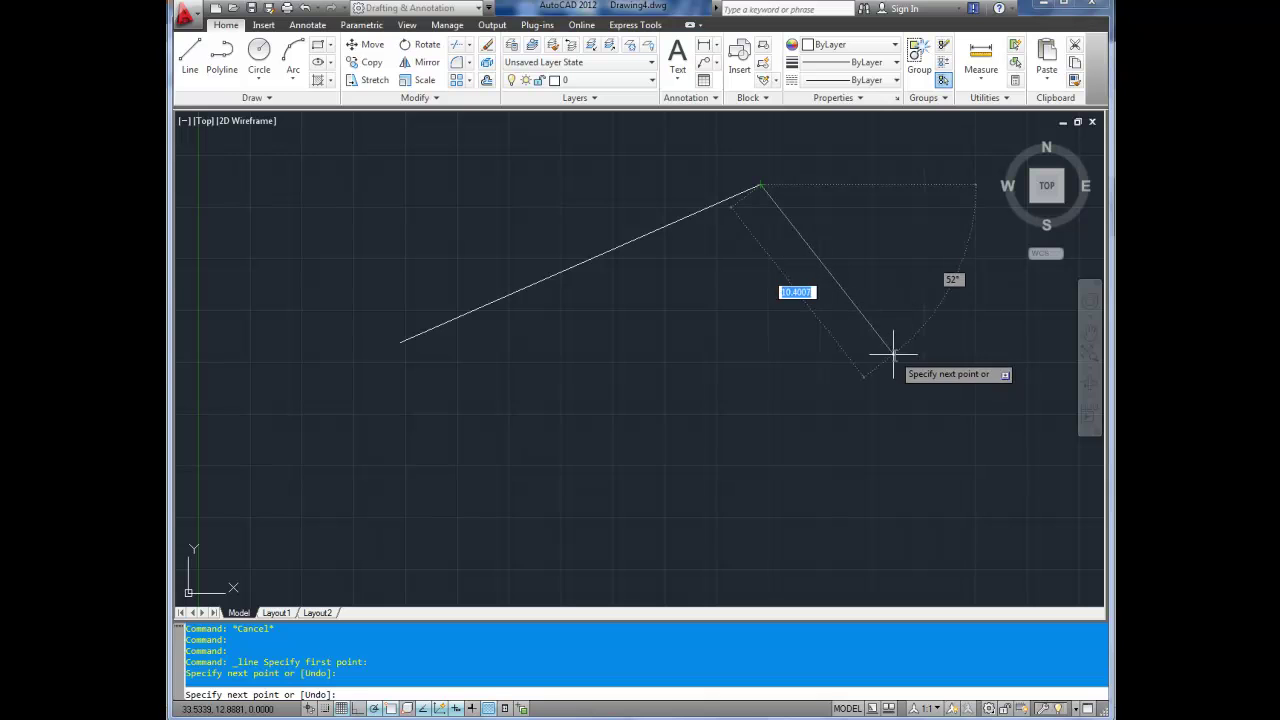
left_click(892, 355)
left_click(747, 432)
left_click(617, 489)
left_click(555, 375)
left_click(741, 341)
left_click(648, 286)
left_click(537, 328)
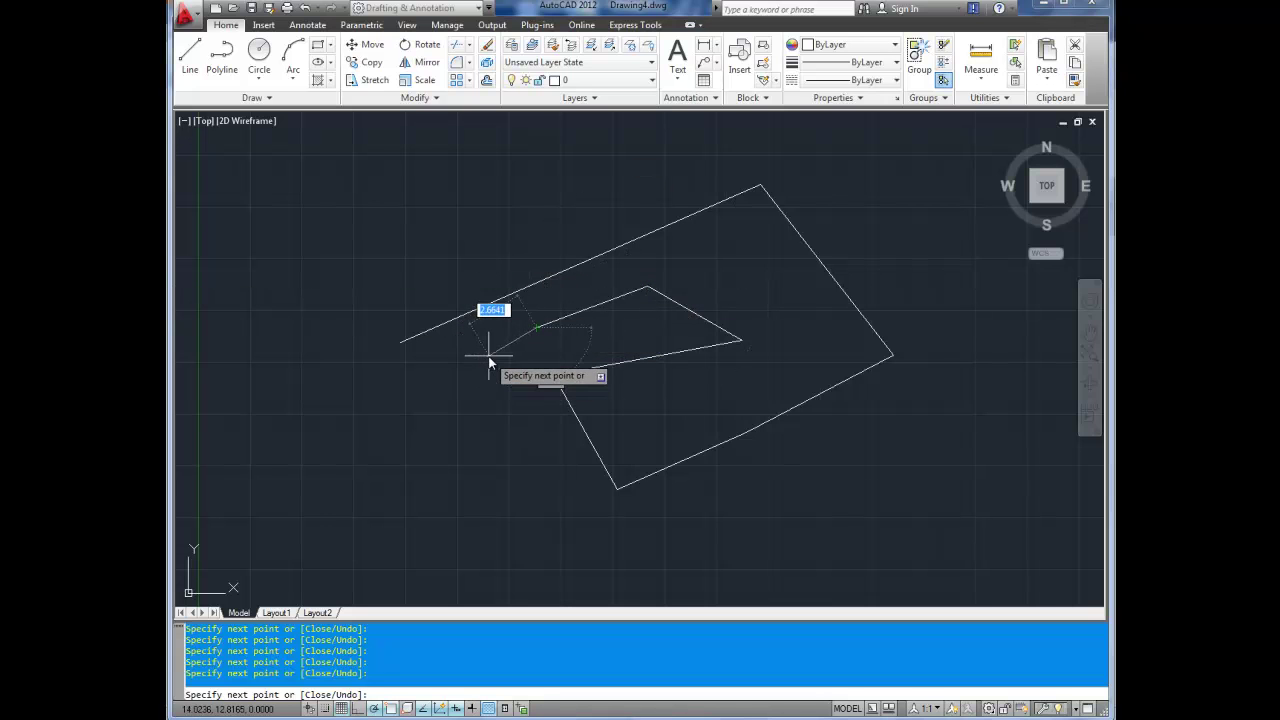
key("Return")
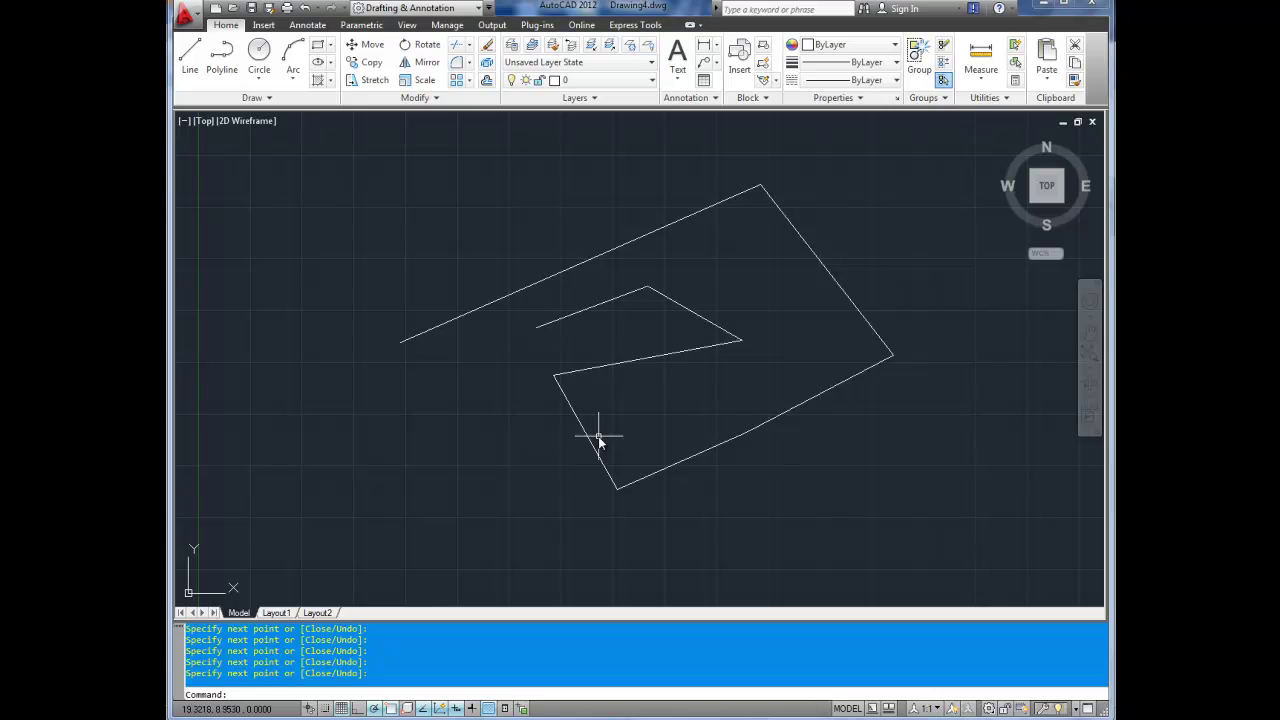
- Select the inner line segments one at a time to examine them as separate objects, clearing each selection
left_click(623, 362)
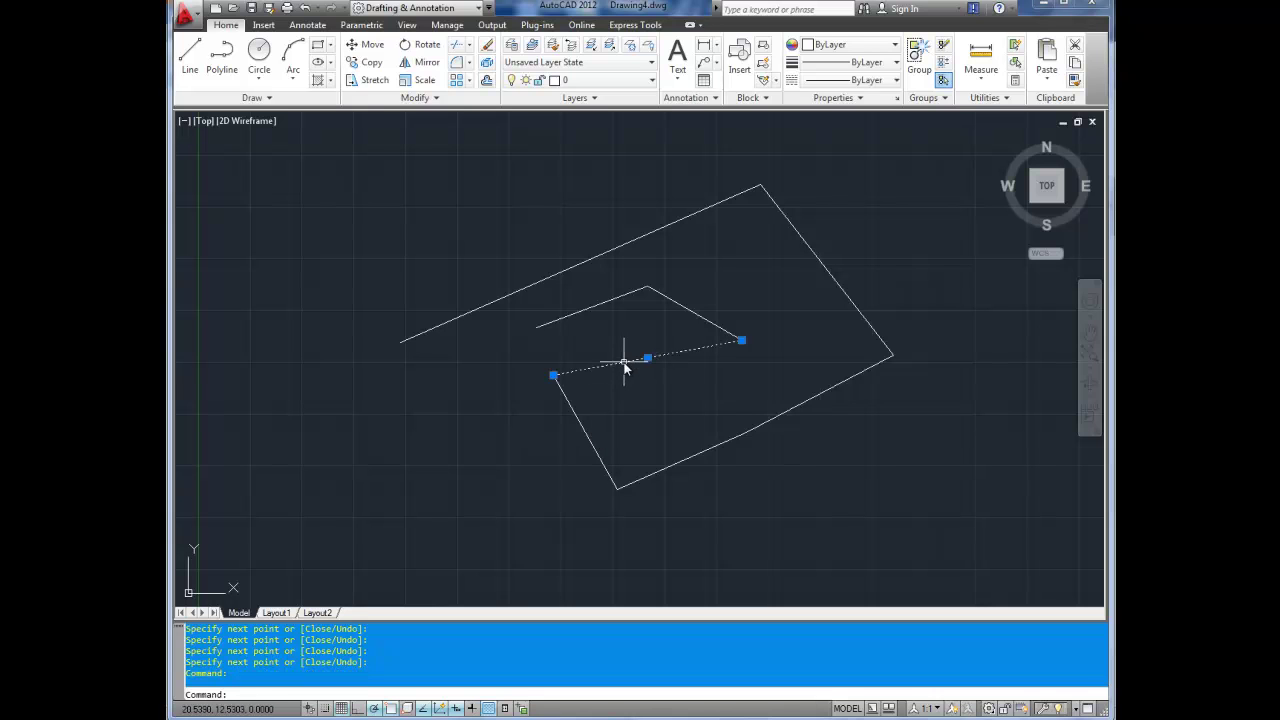
left_click(679, 305)
key("Escape")
left_click(611, 300)
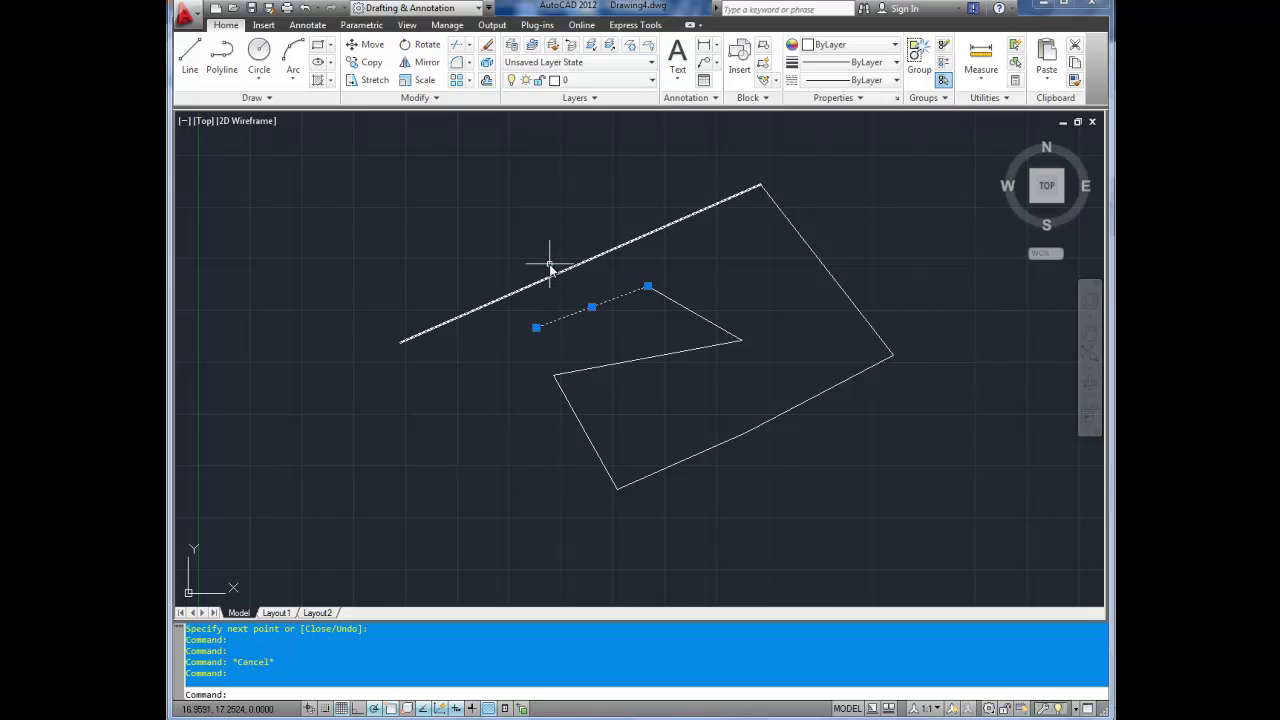
key("Escape")
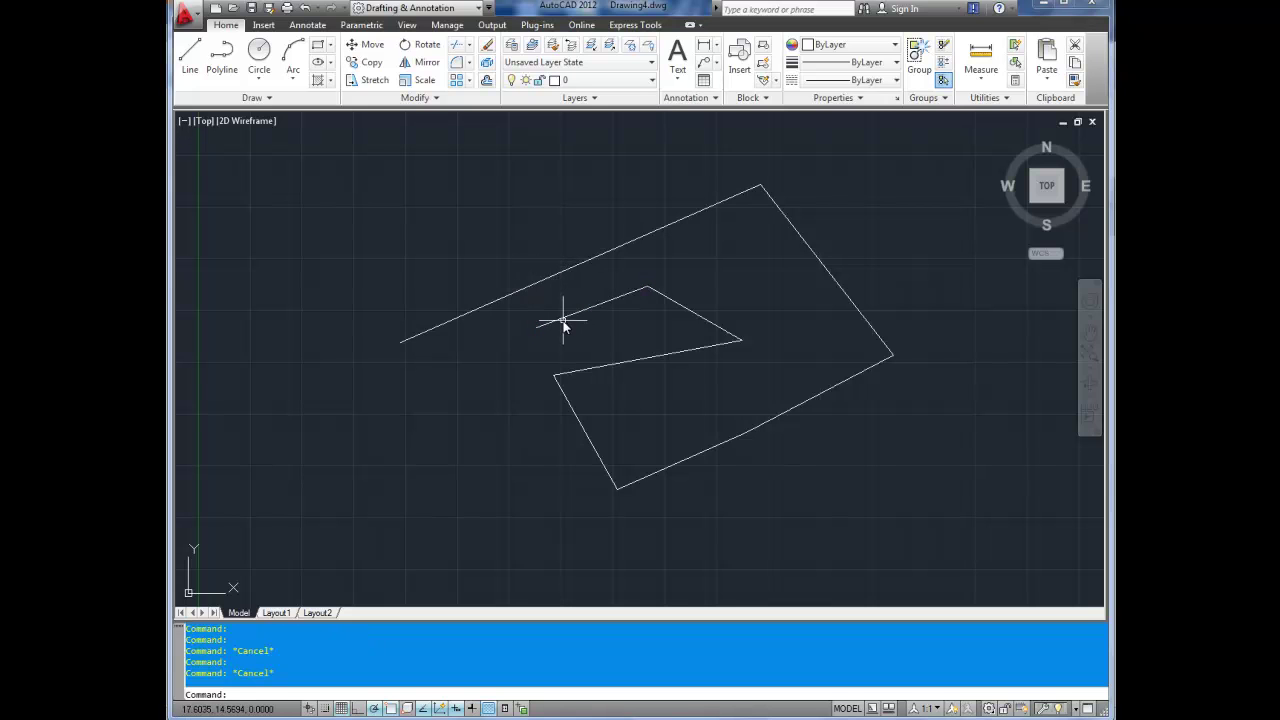
left_click(563, 317)
key("Escape")
- Erase the long upper diagonal line from the chain of segments
left_click(523, 296)
left_click(522, 290)
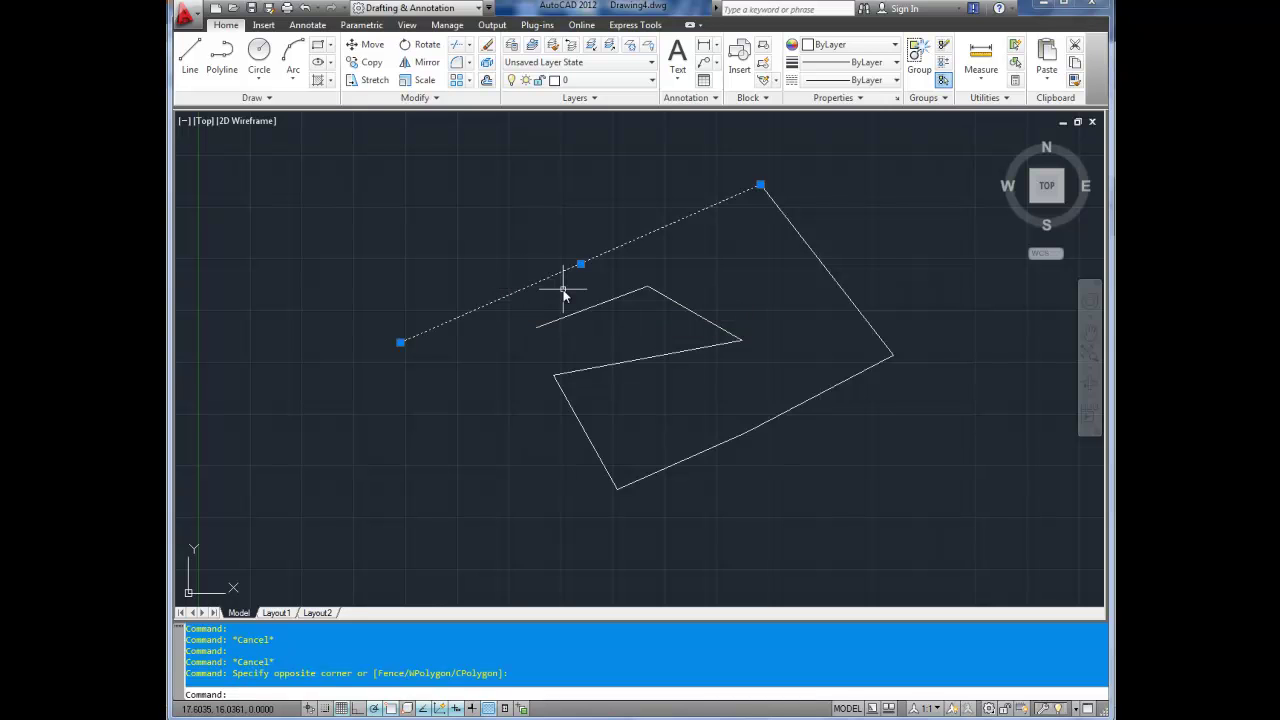
key("Delete")
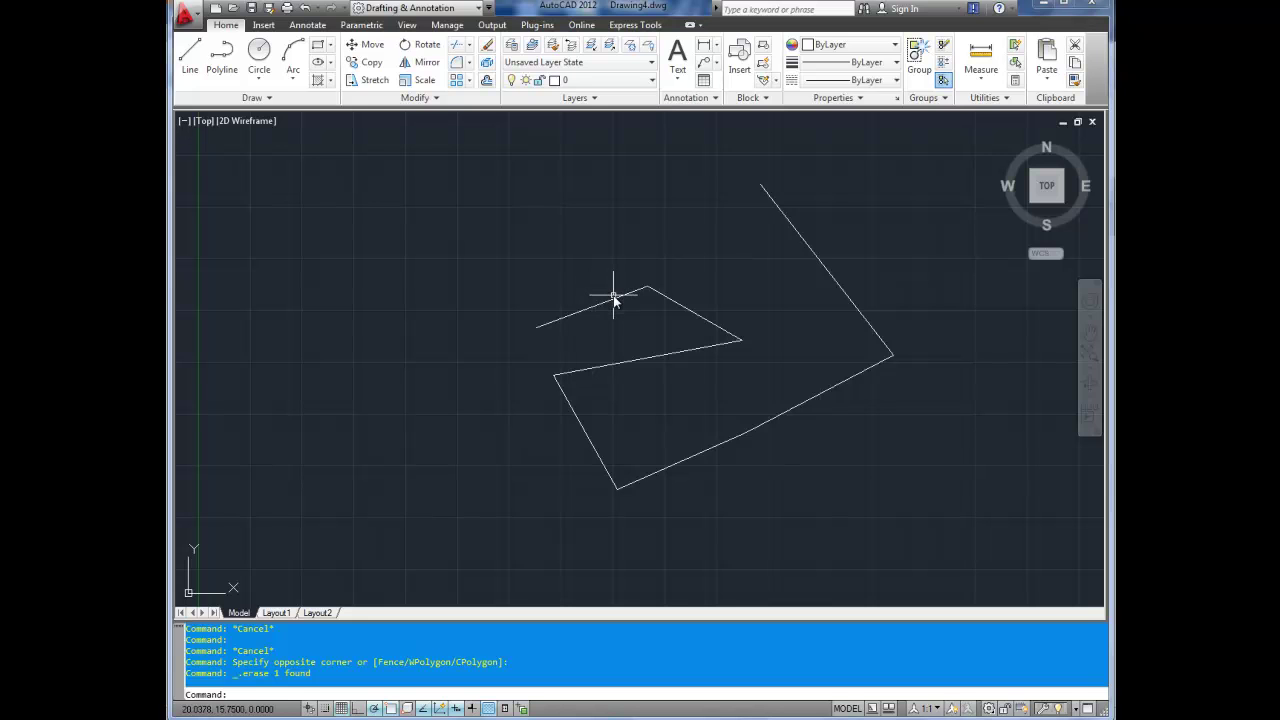
left_click(487, 243)
left_click(534, 288)
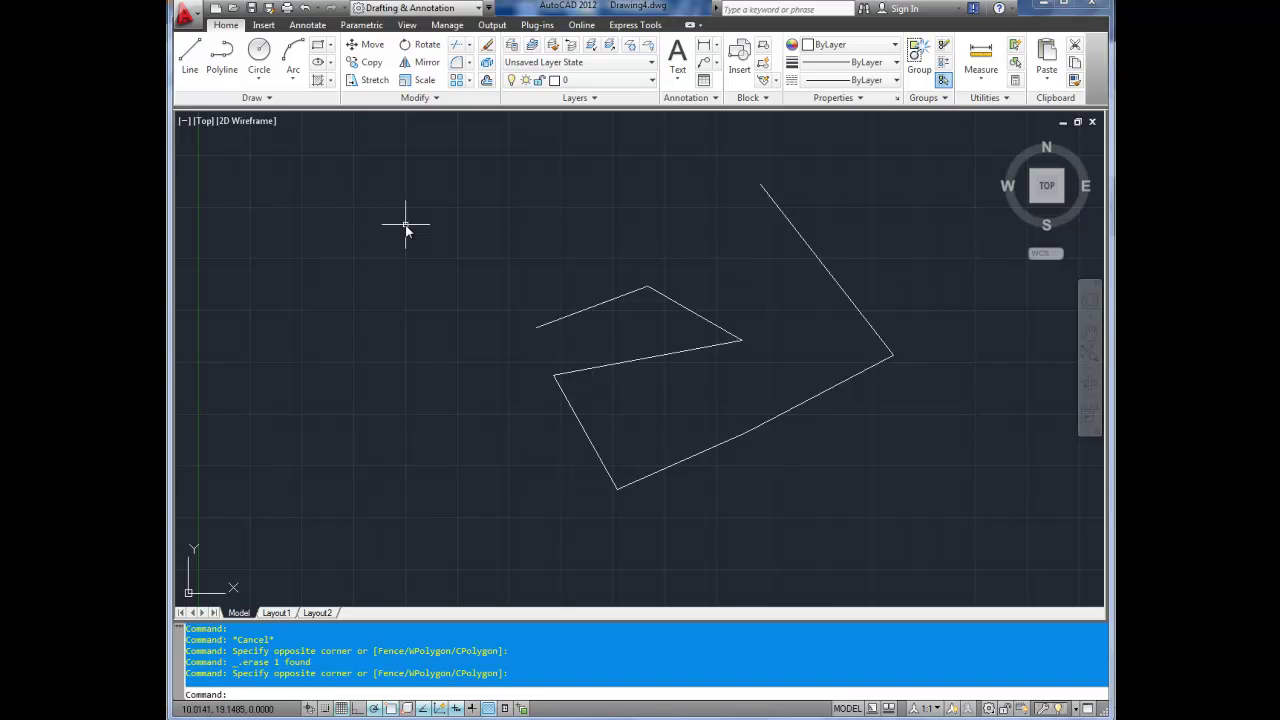
type("L")
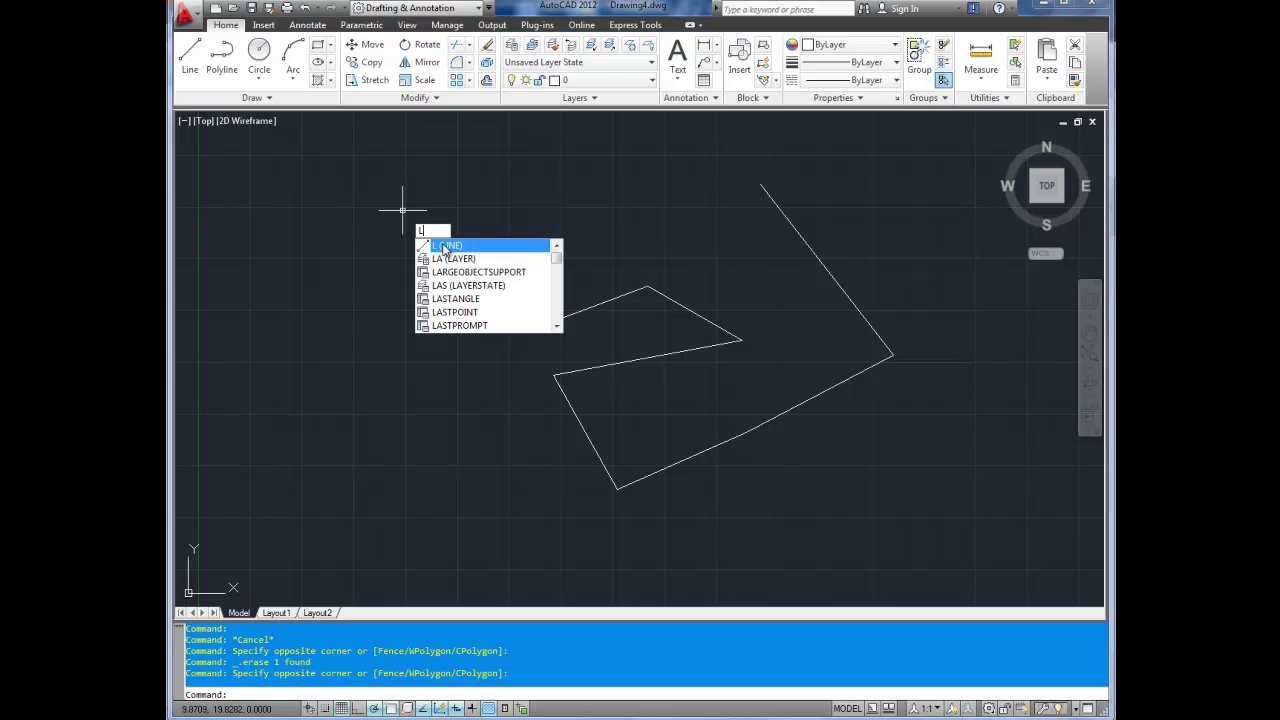
left_click(443, 246)
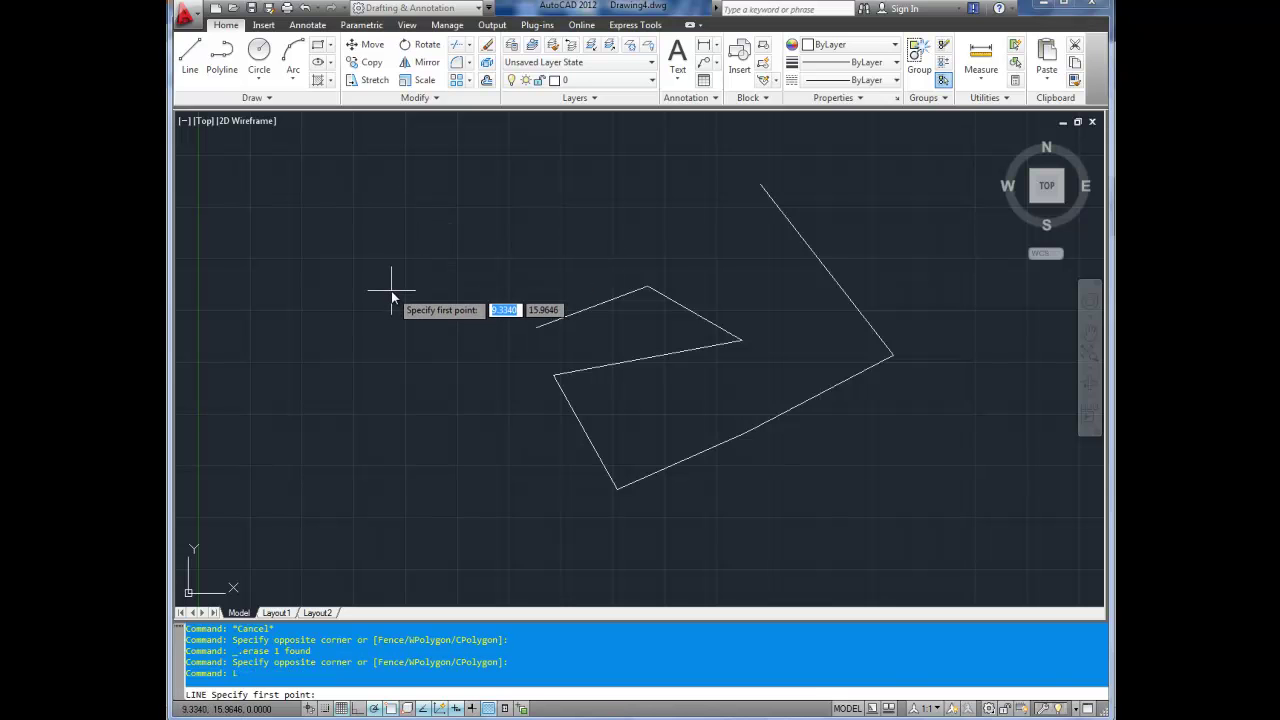
key("Escape")
key("Escape")
key("Escape")
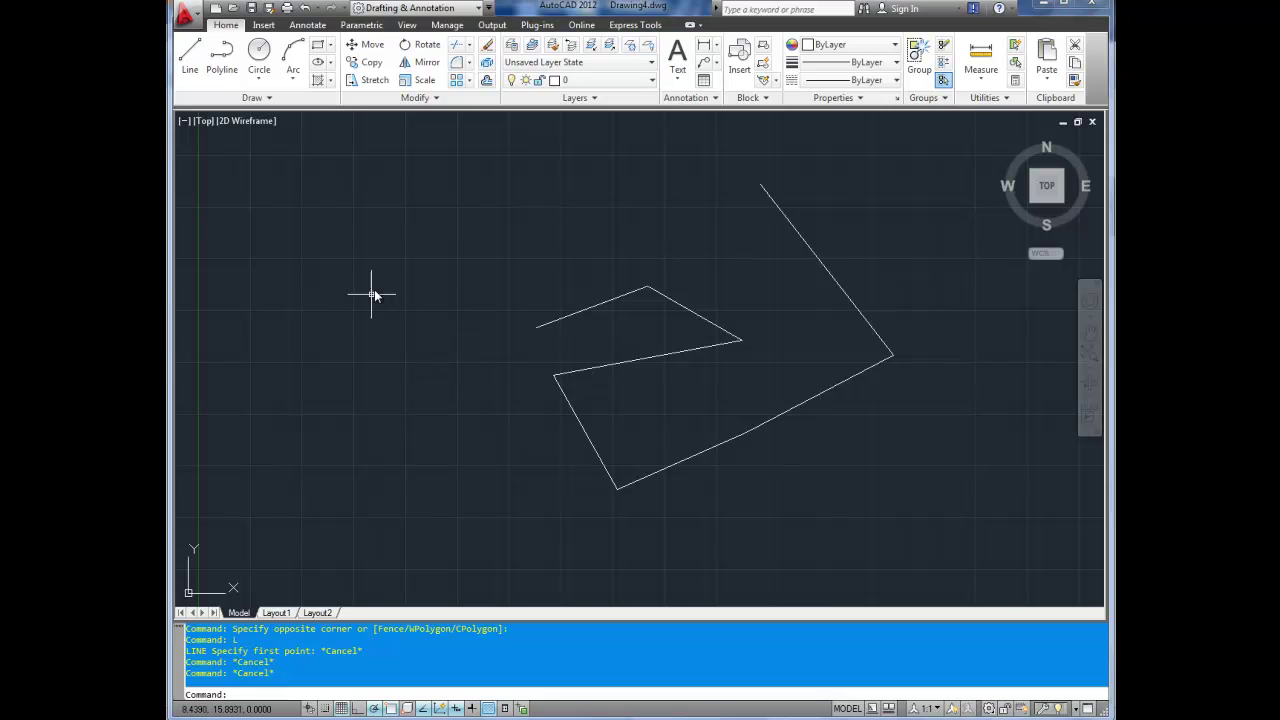
- Draw a circle with a radius of 1.5 in the empty area beside the line chain
left_click(258, 52)
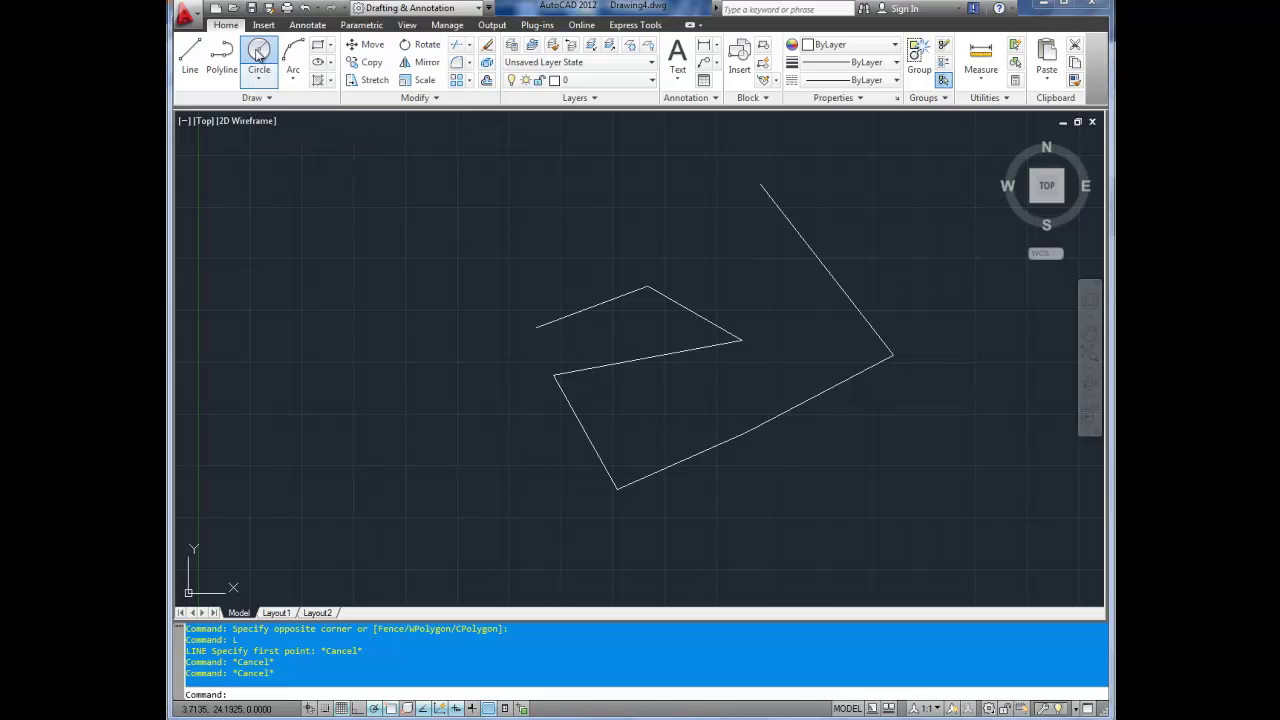
left_click(366, 267)
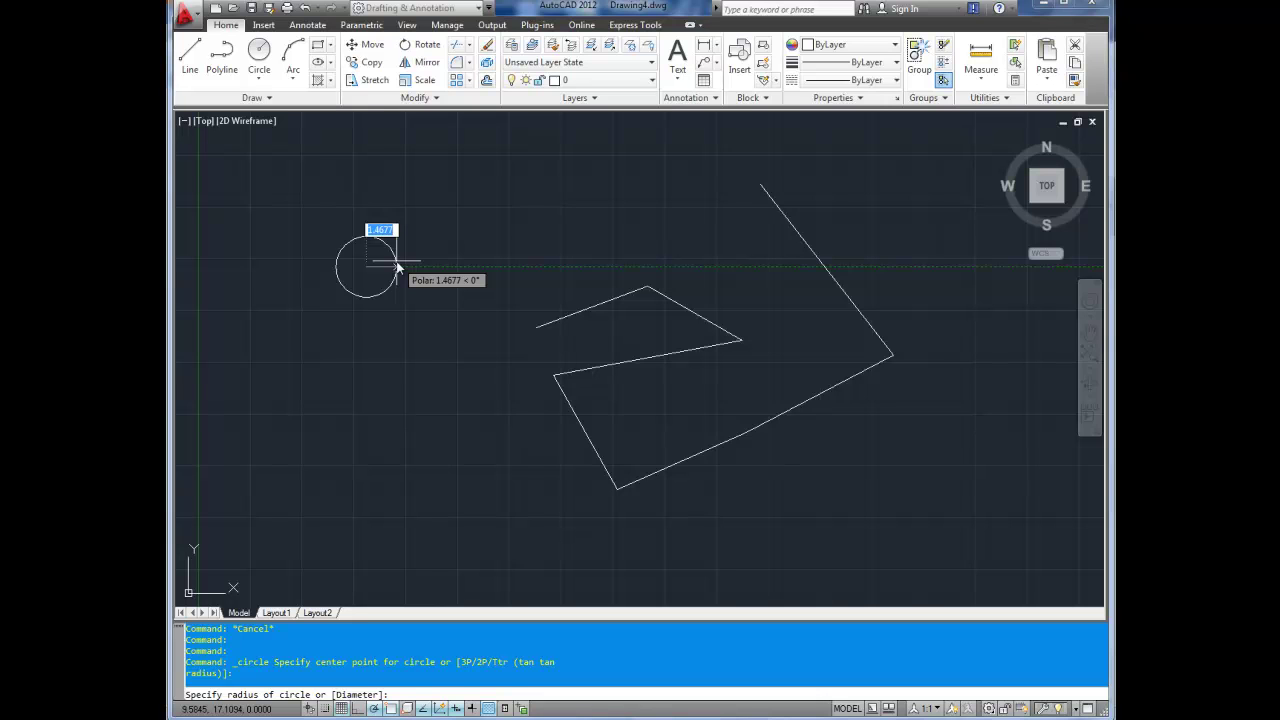
type("10.5")
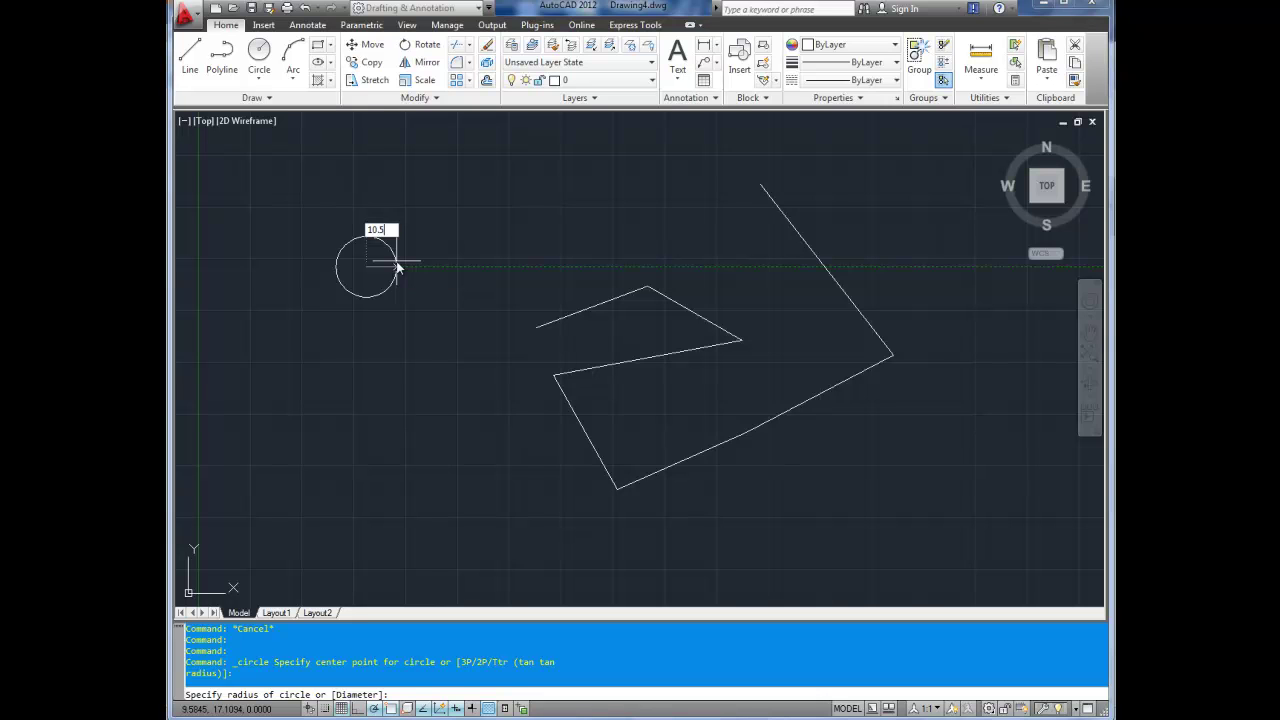
type(".55")
key("Return")
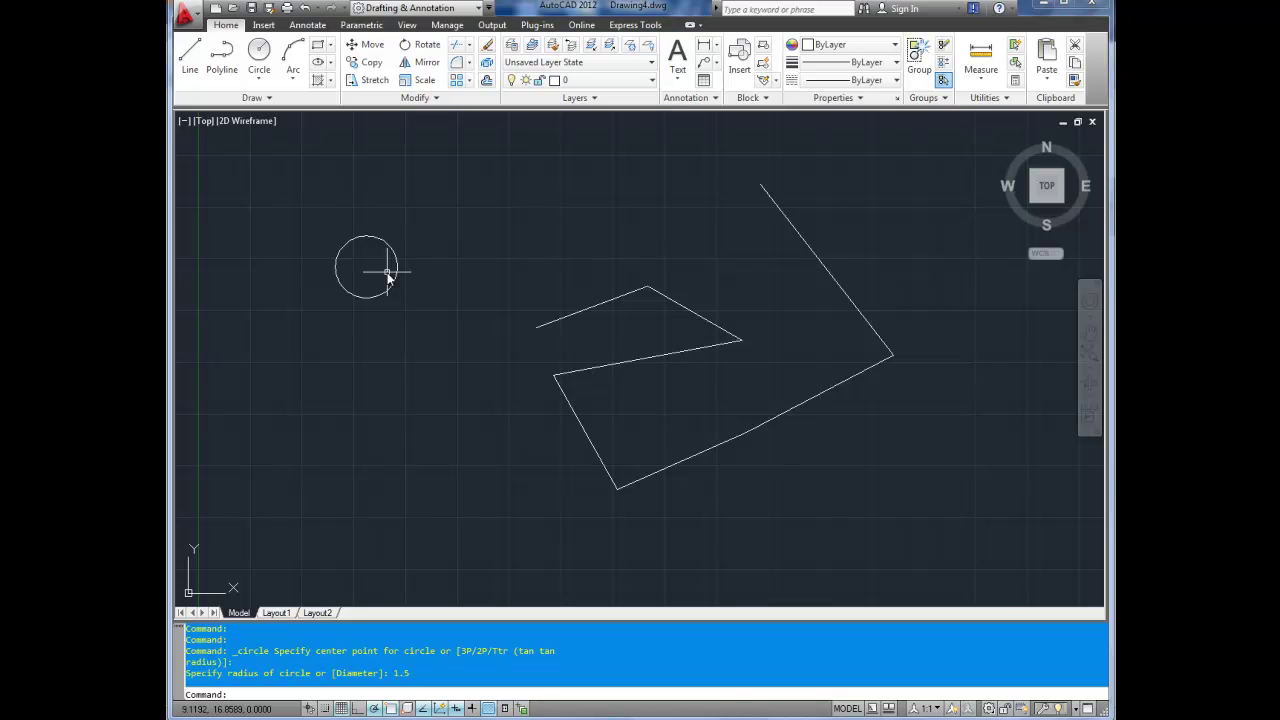
type("UNITMODE")
key("Return")
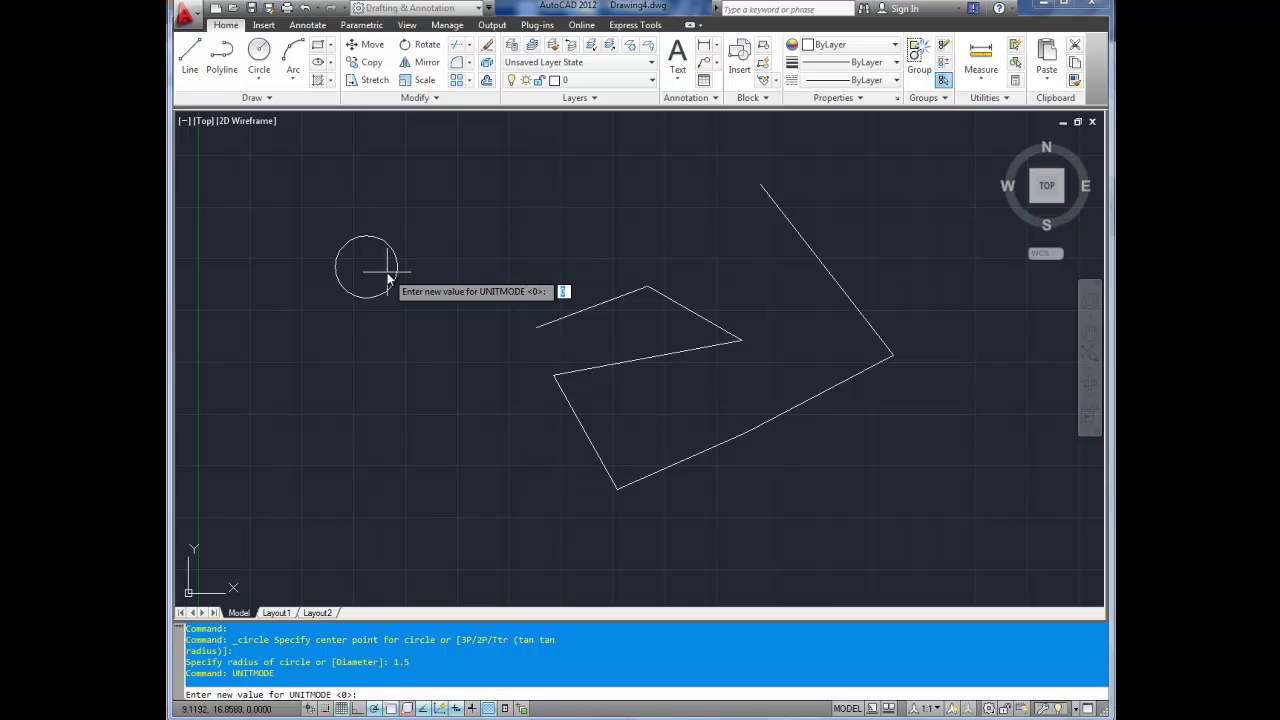
key("Escape")
key("Escape")
key("Escape")
- Examine the length type in the drawing units settings and accept the dialog
type("units")
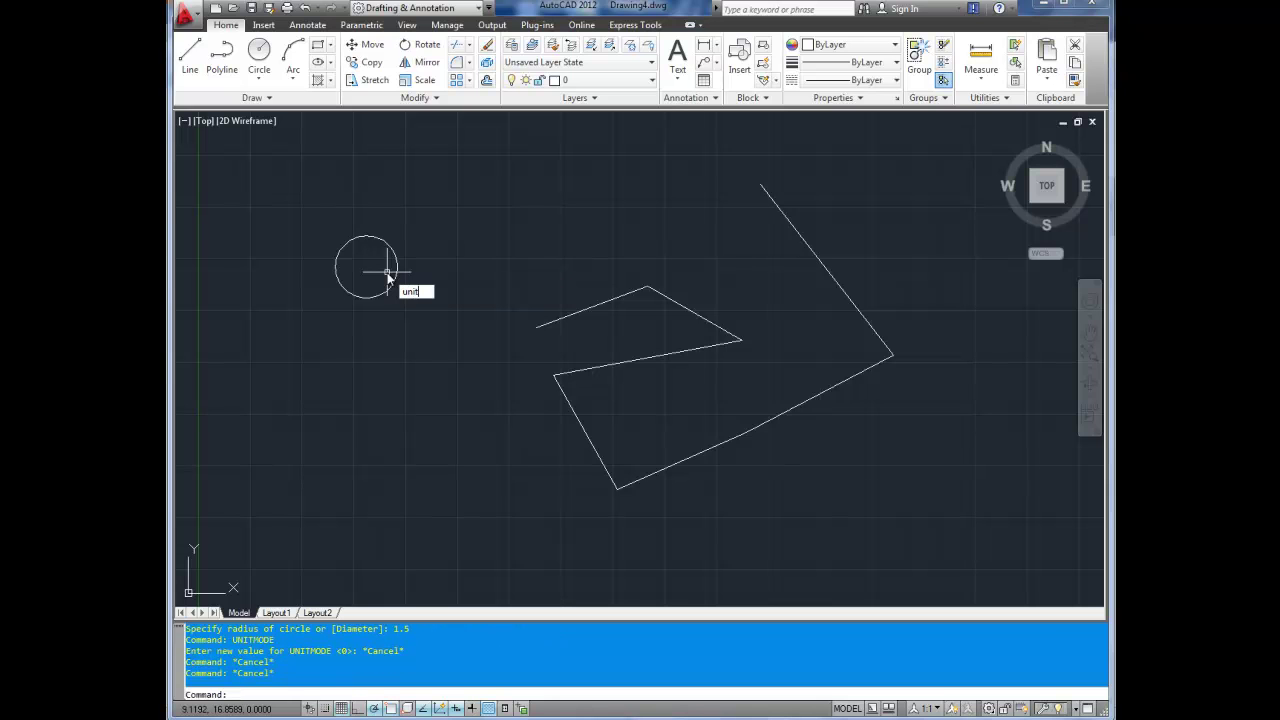
key("Return")
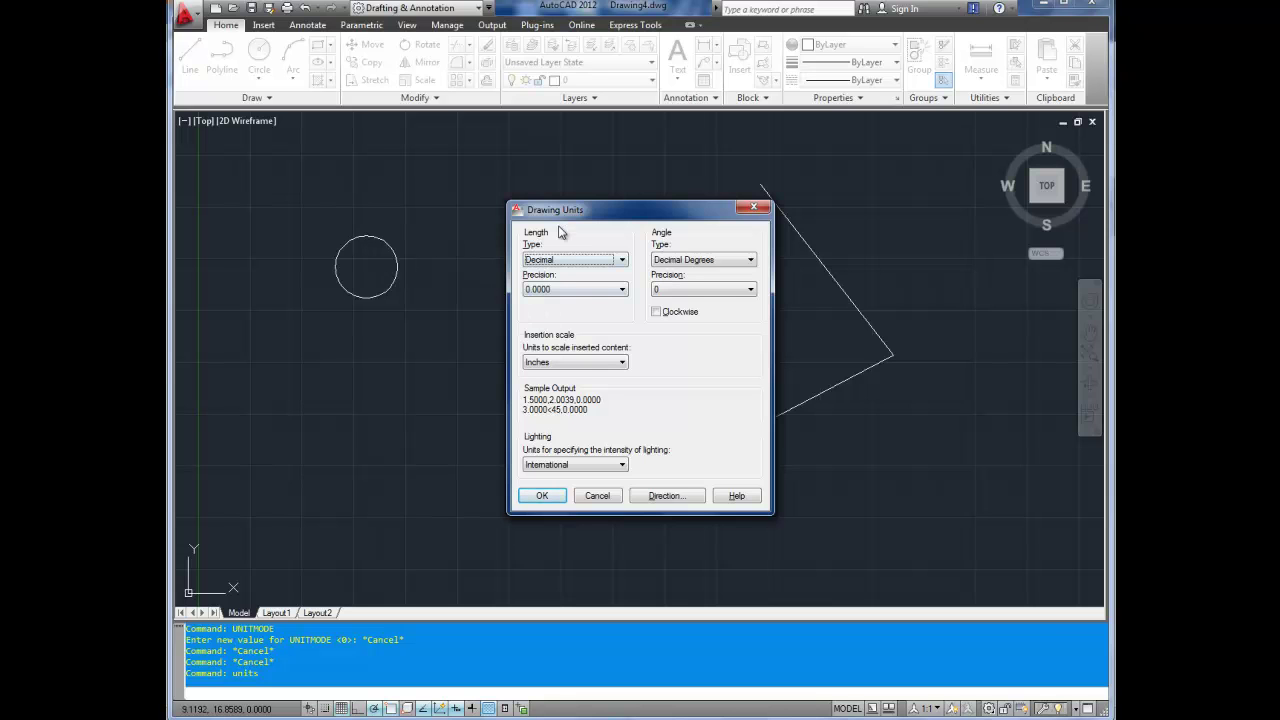
left_click_drag(569, 210, 547, 199)
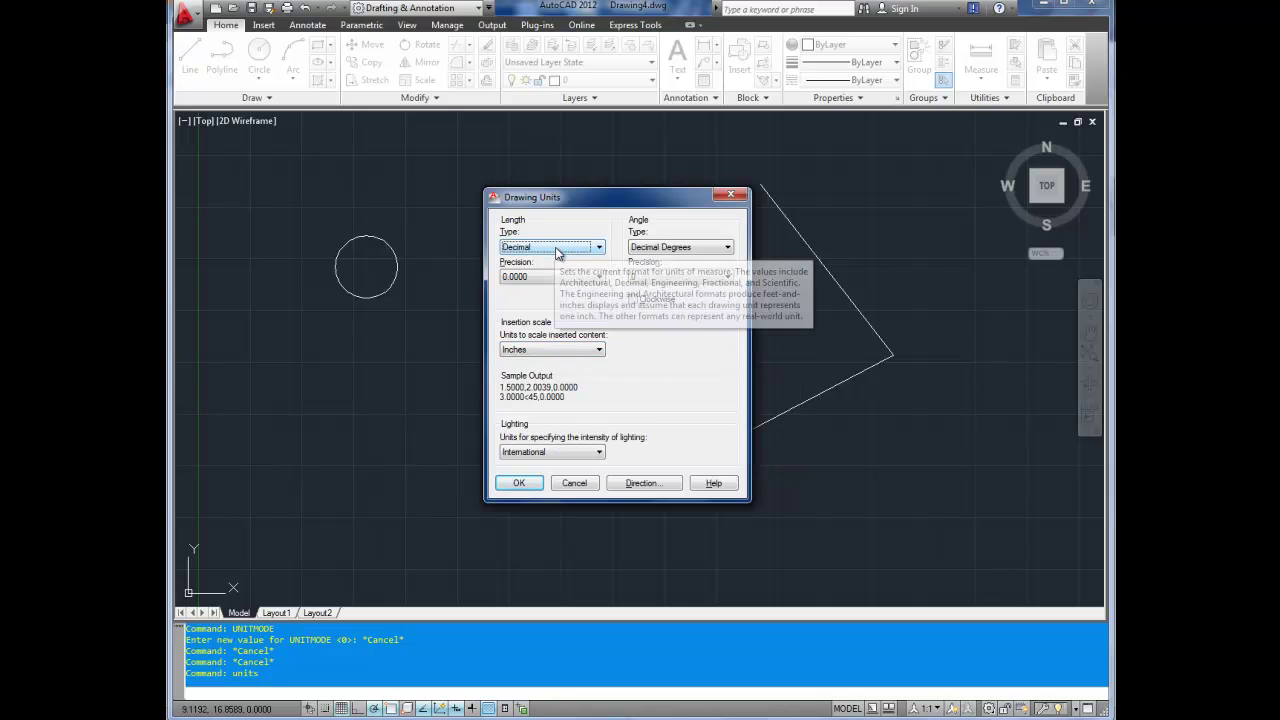
left_click(520, 484)
left_click(493, 476)
left_click(455, 466)
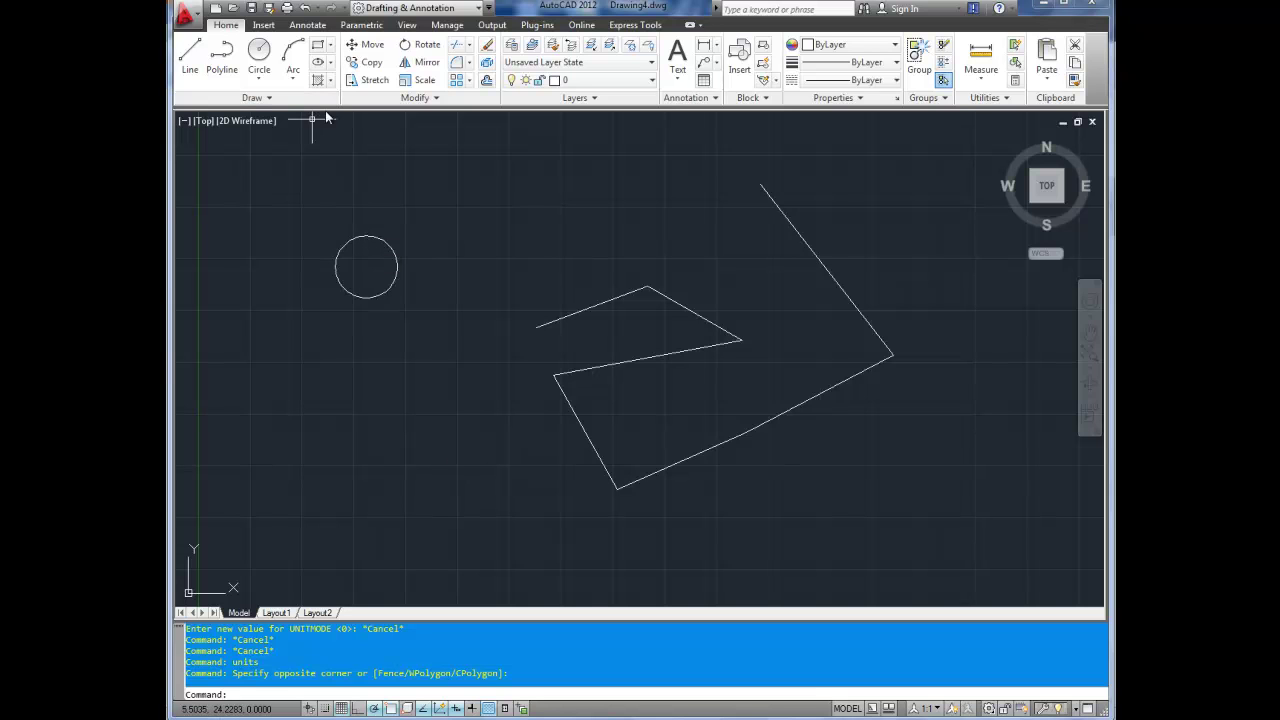
- Draw a wide, flat rectangle freehand below the circle by two opposite corners
left_click(319, 46)
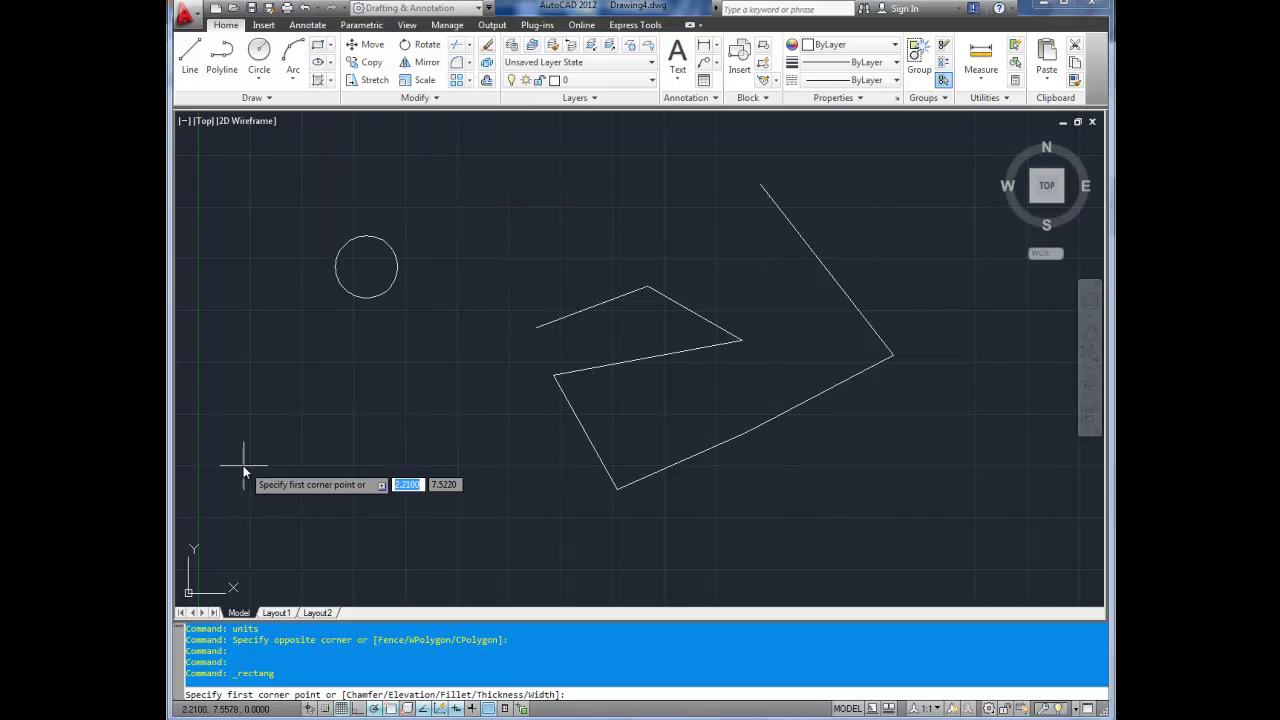
left_click(235, 422)
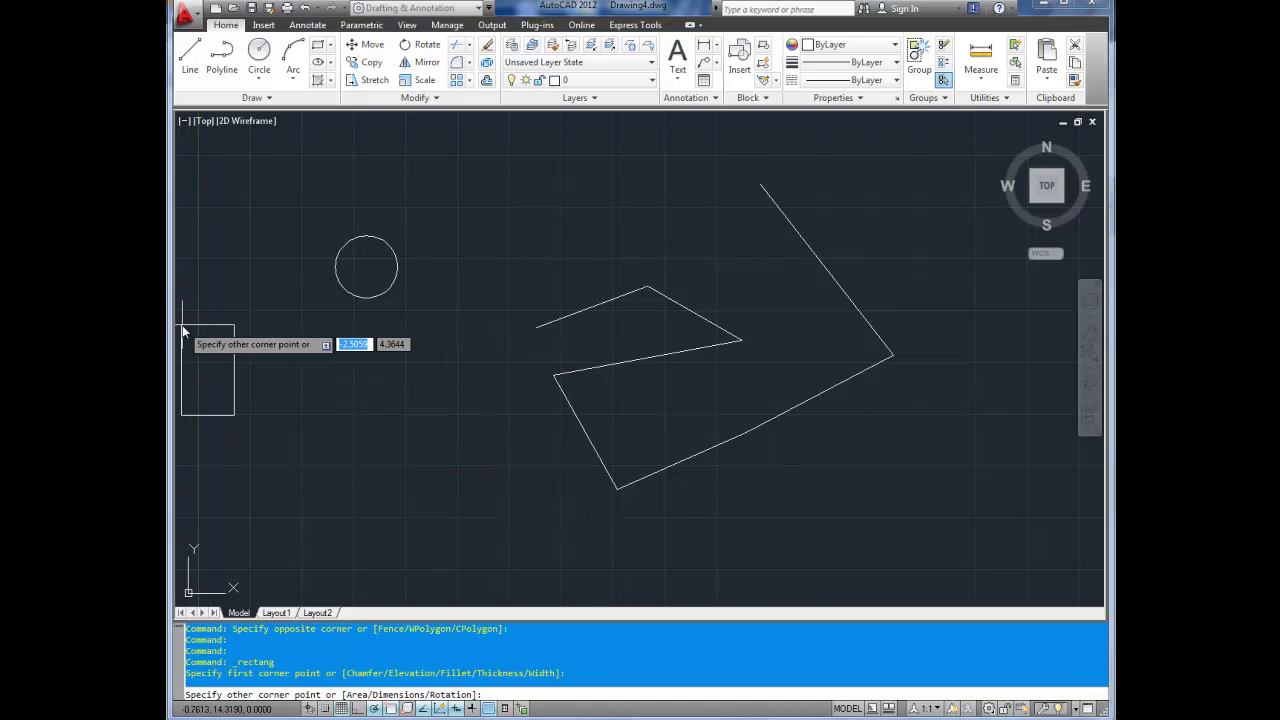
left_click(468, 462)
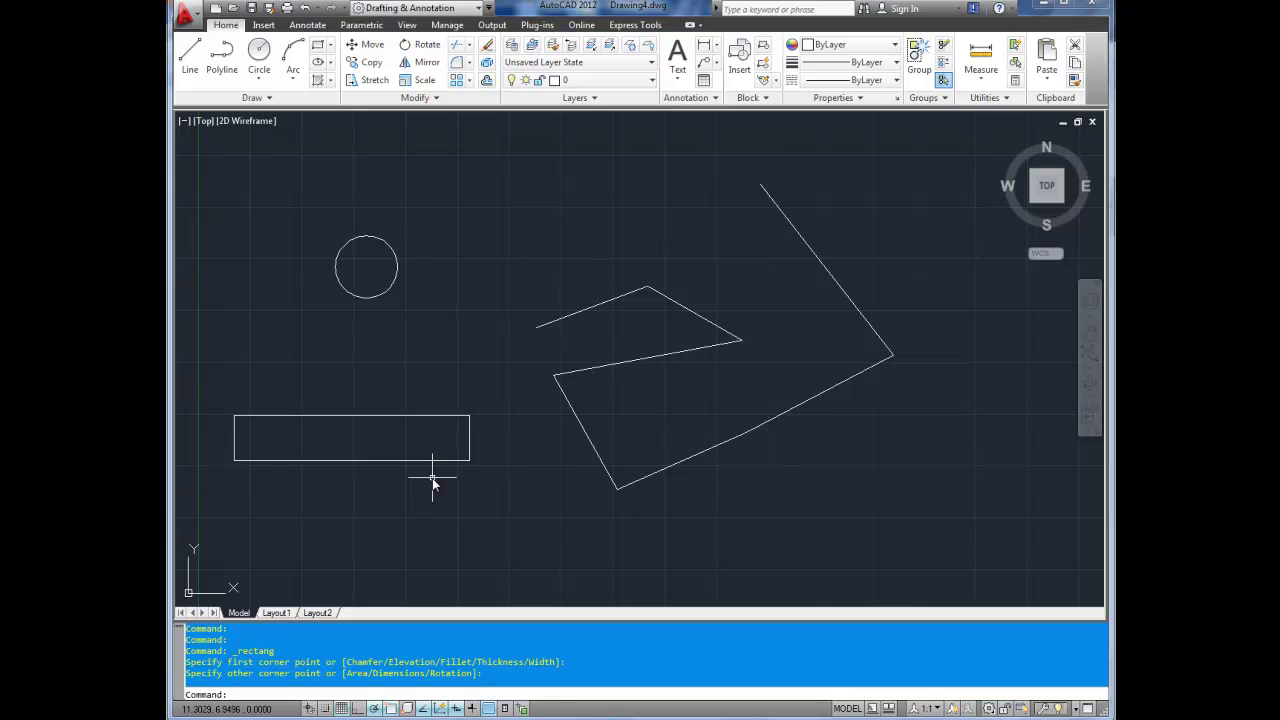
- Draw a second rectangle below the flat one, with its opposite corner offset 4.5 in X and -8 in Y
key("Return")
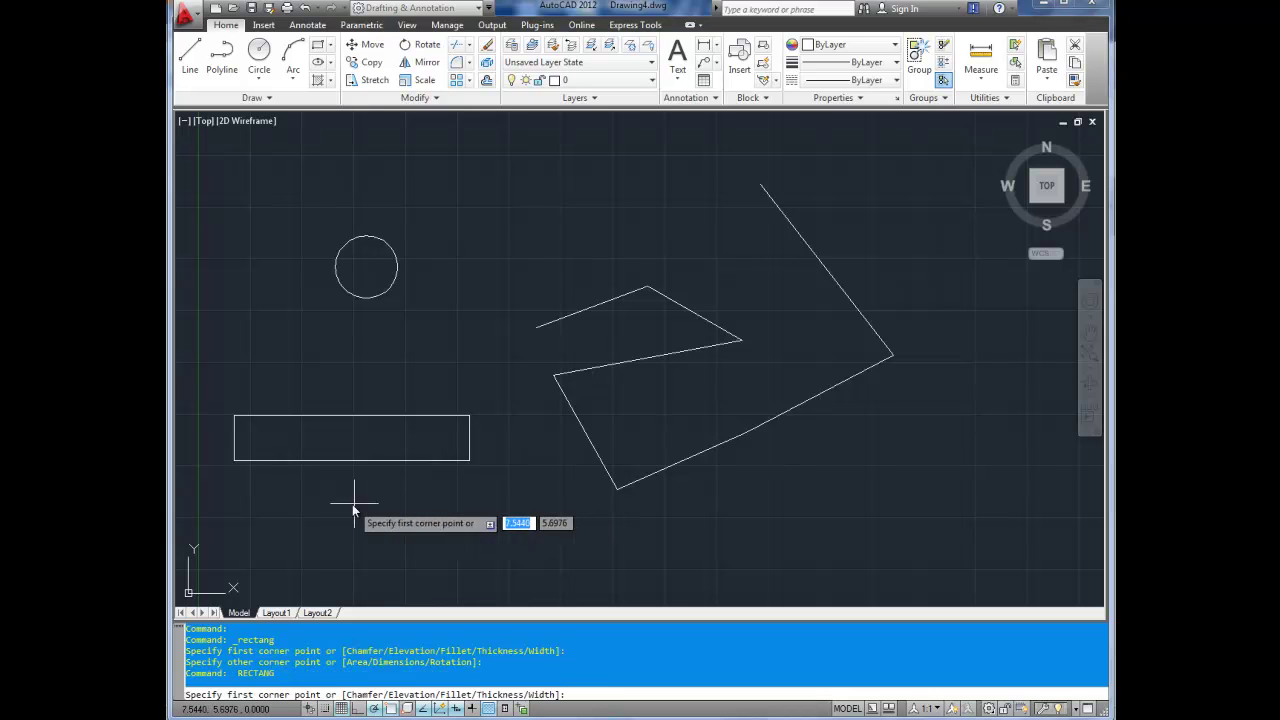
left_click(326, 497)
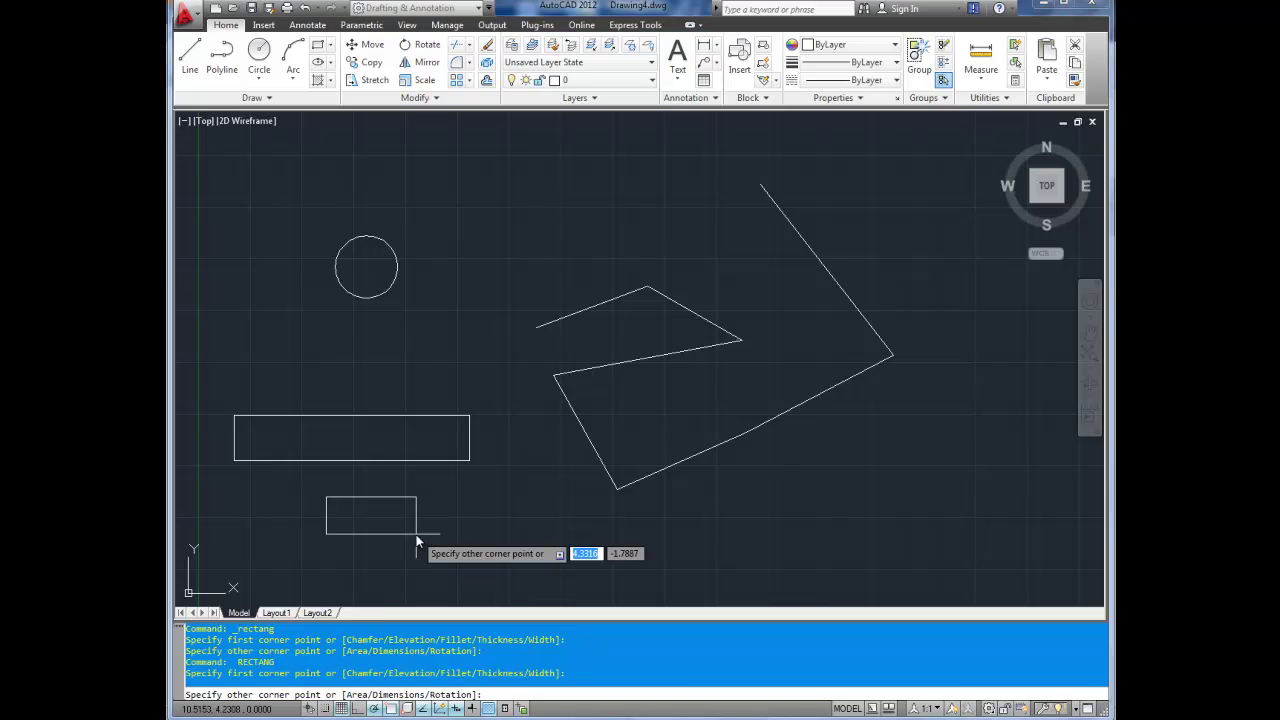
type("4.5")
key("Tab")
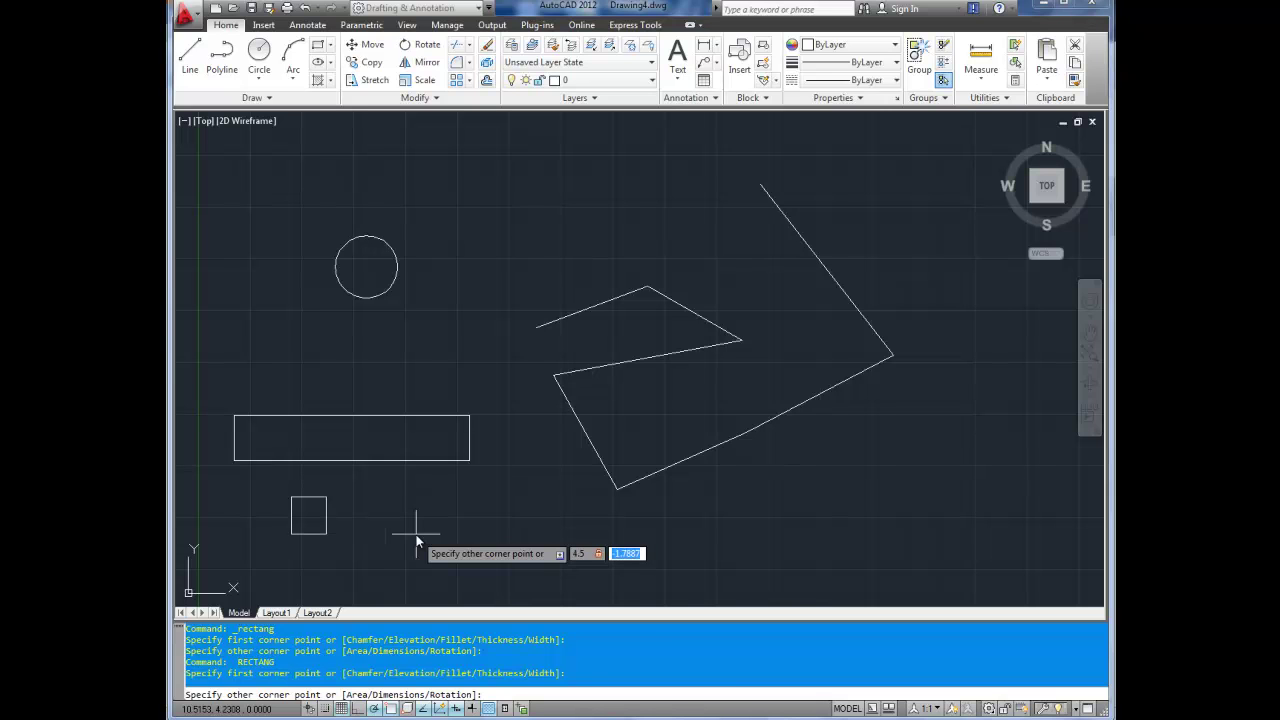
type("-8")
key("Return")
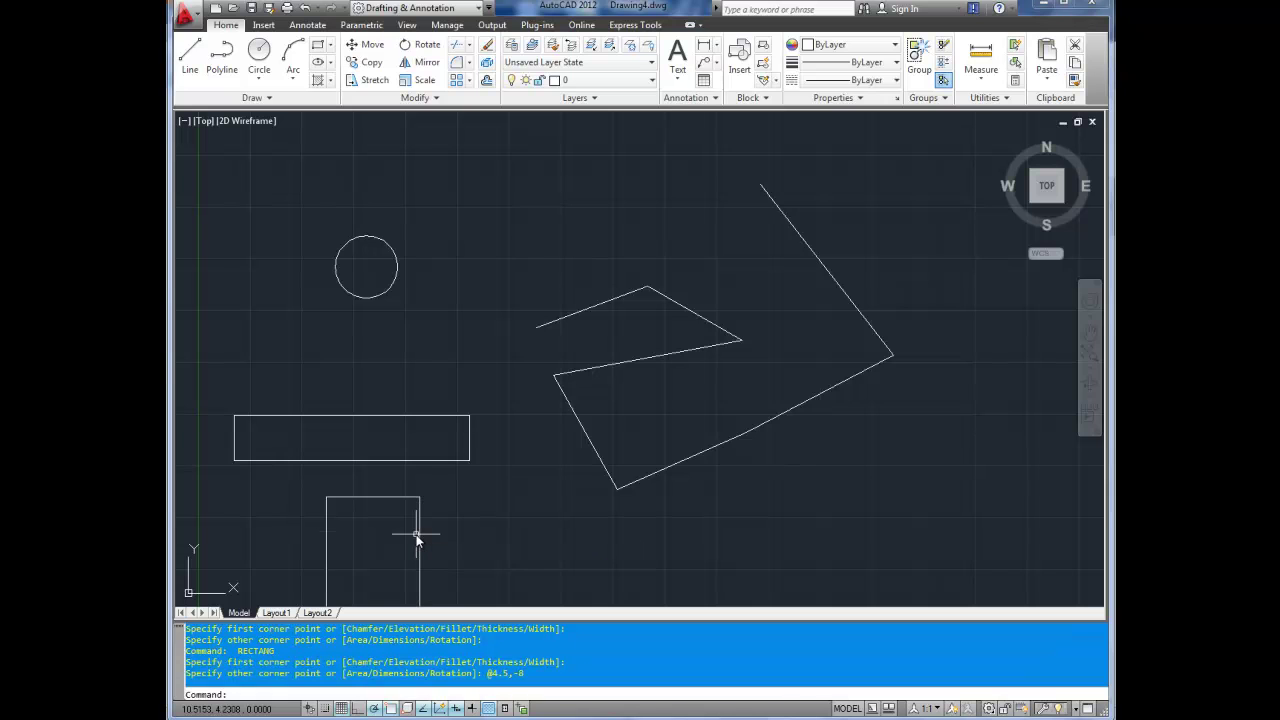
- Draw a shallow three-point arc freehand above the circle, curving upward toward the top of the line chain
middle_click_drag(491, 398, 526, 200)
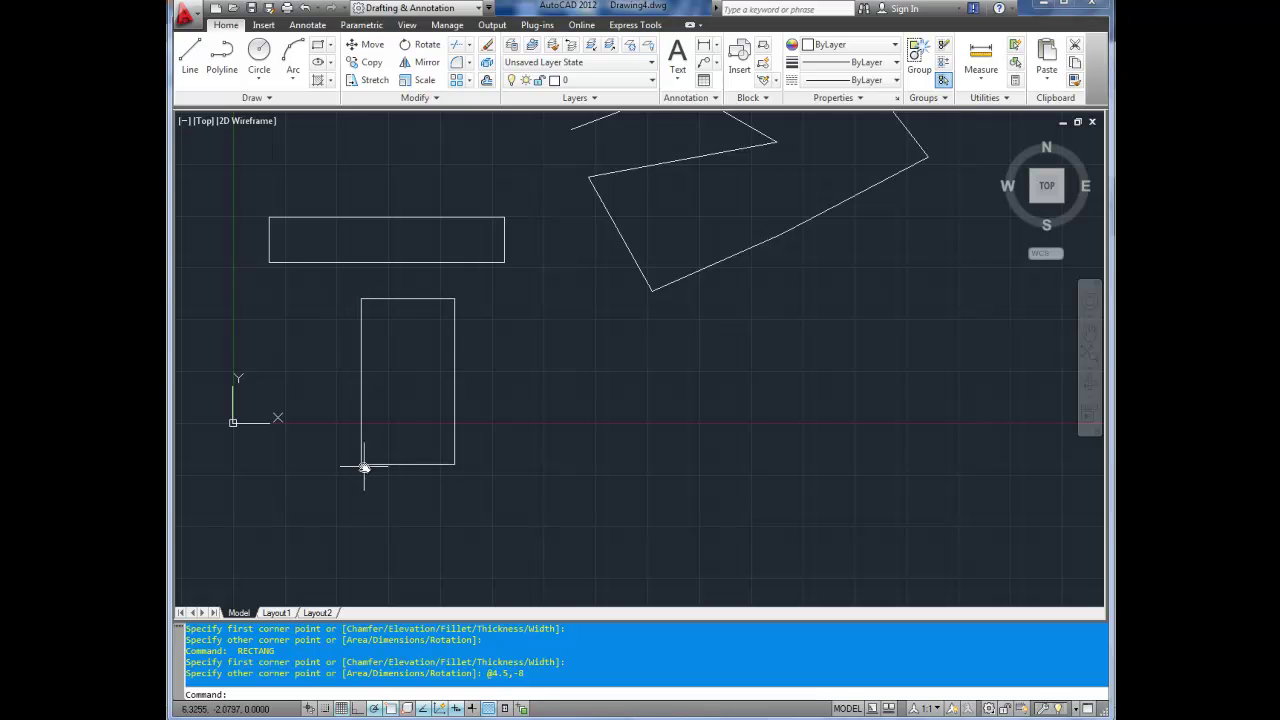
scroll(440, 410, "down", 2)
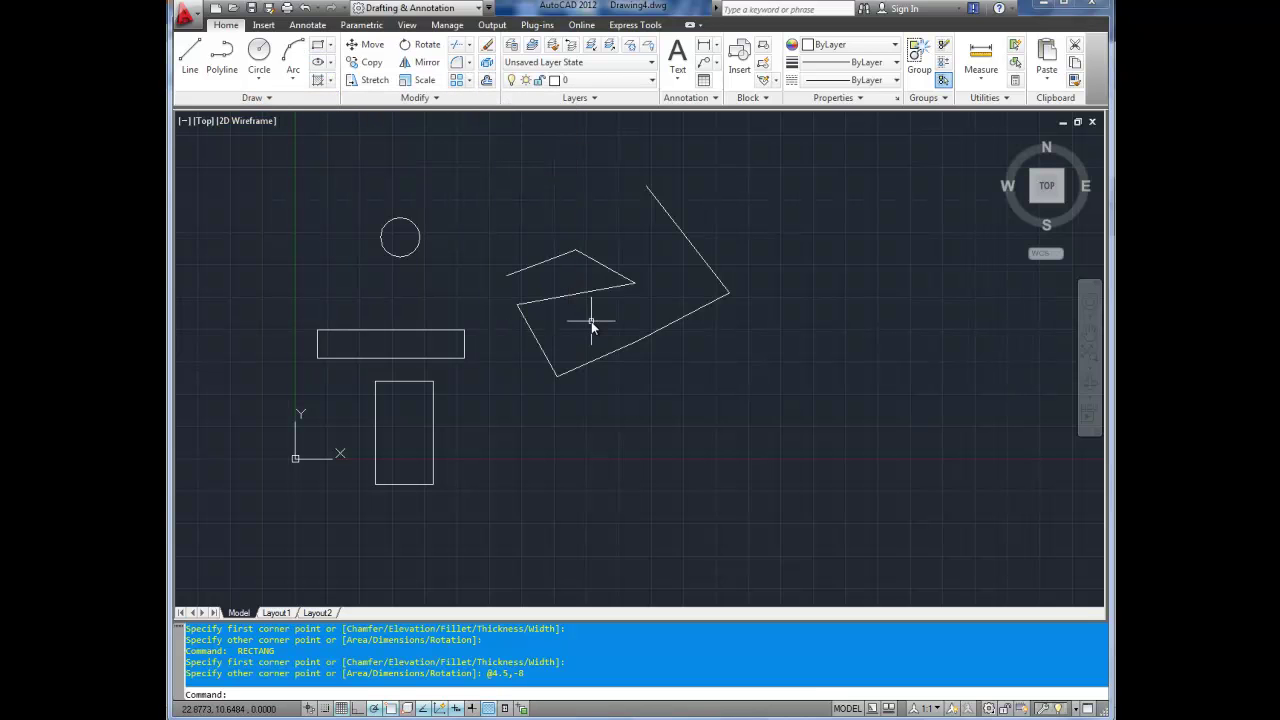
left_click(293, 55)
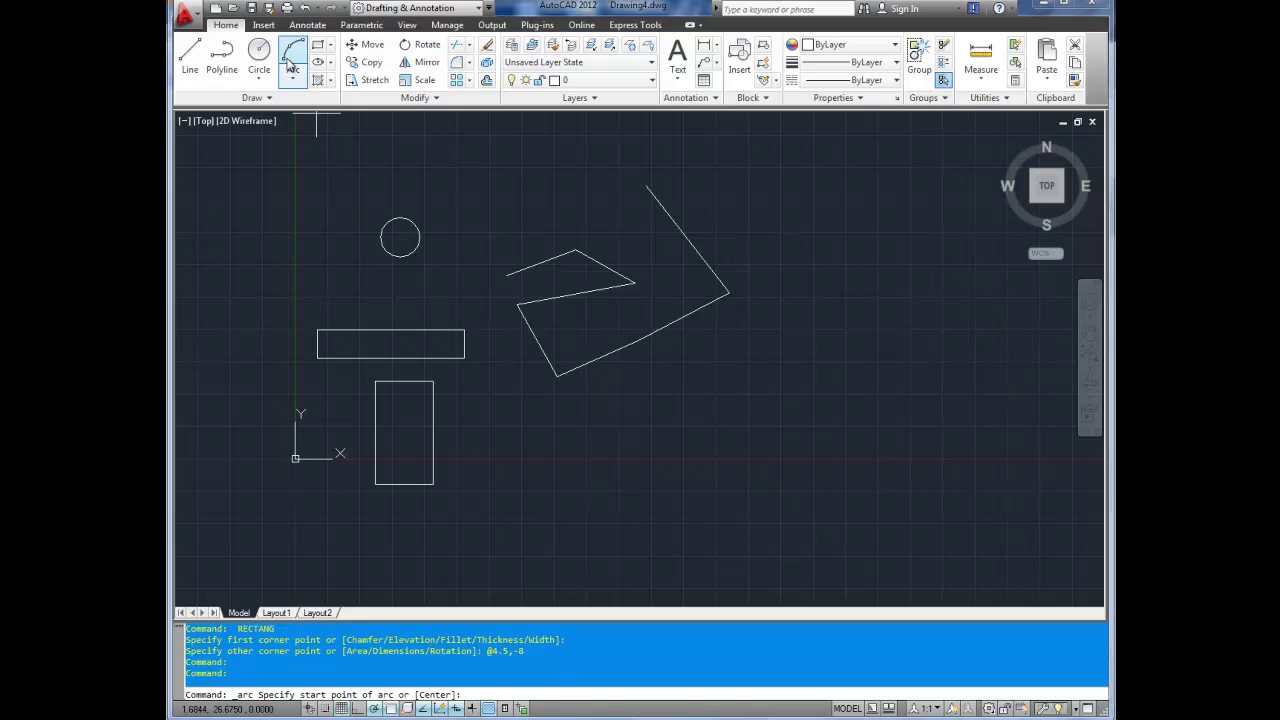
left_click(347, 184)
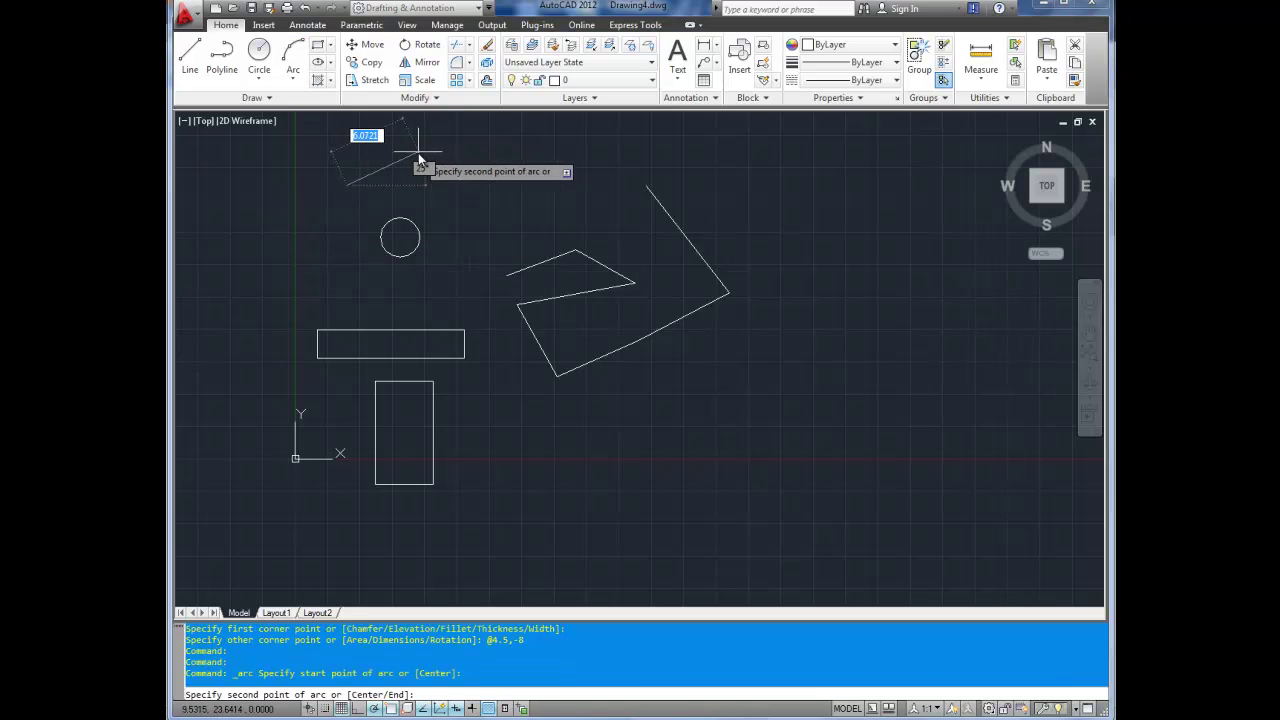
left_click(481, 179)
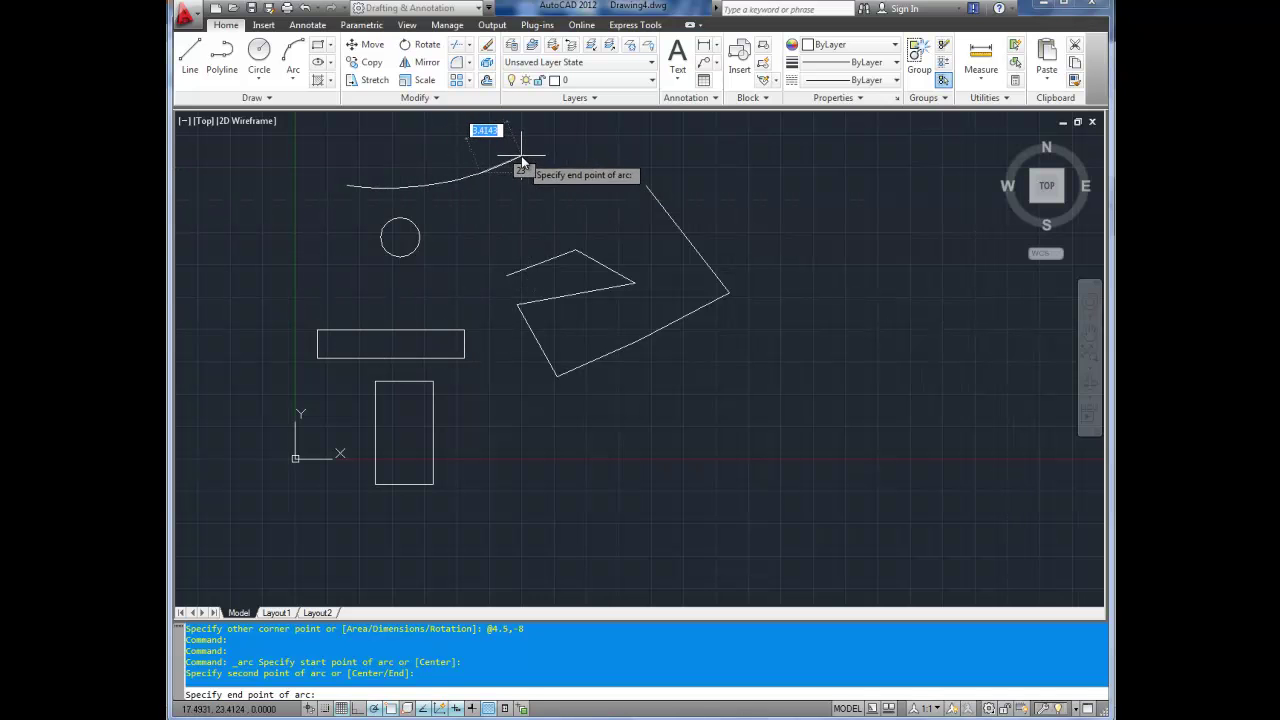
left_click(592, 130)
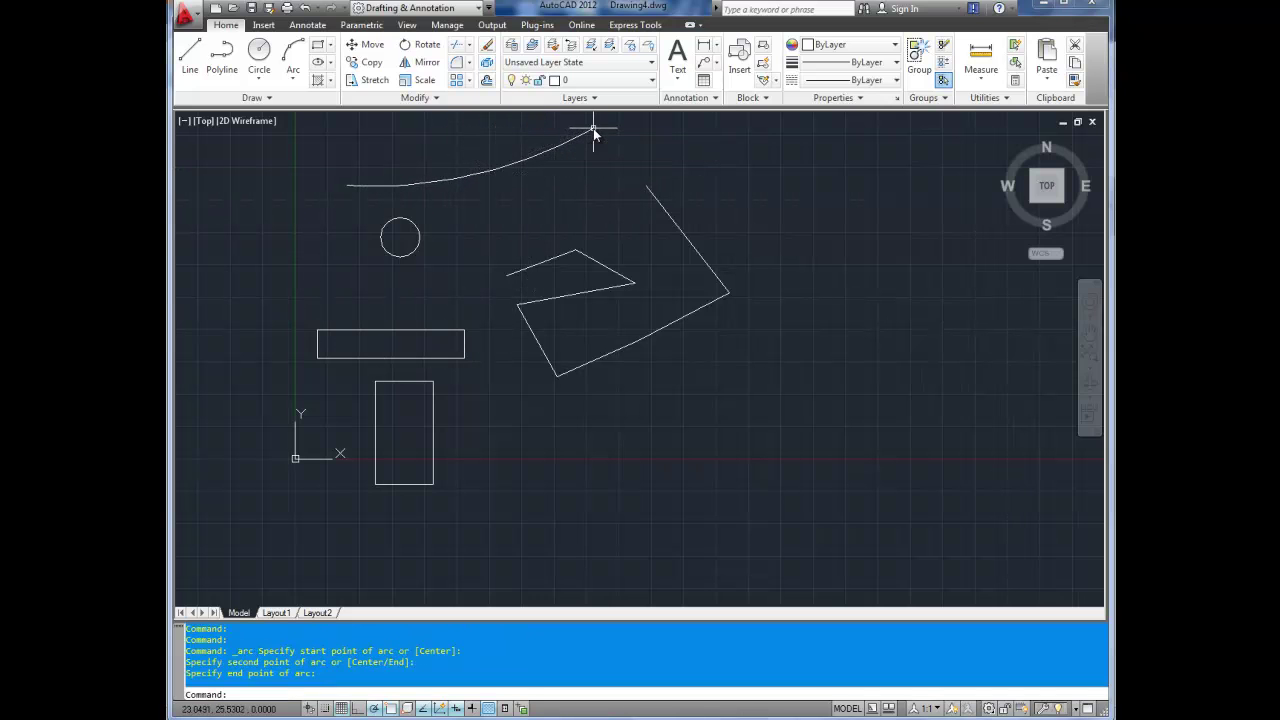
- Draw an open six-segment polyline freehand in the empty area below the line chain
left_click(222, 55)
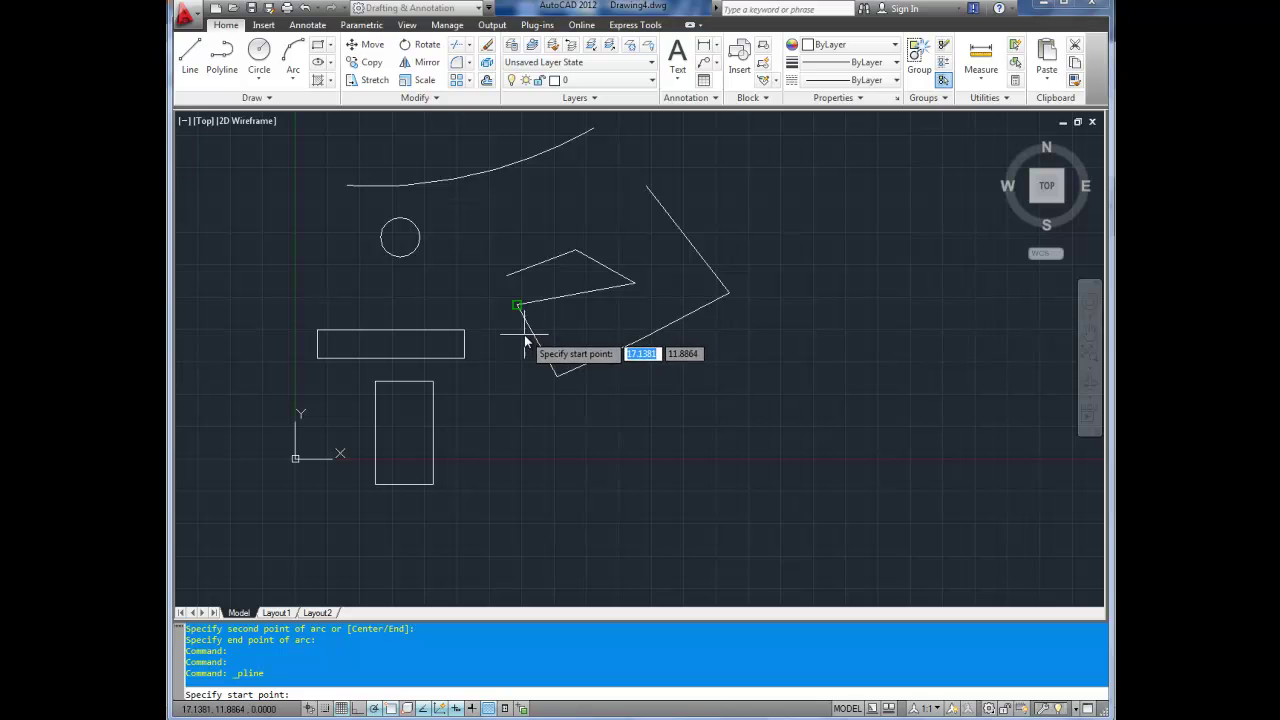
left_click(554, 493)
left_click(622, 436)
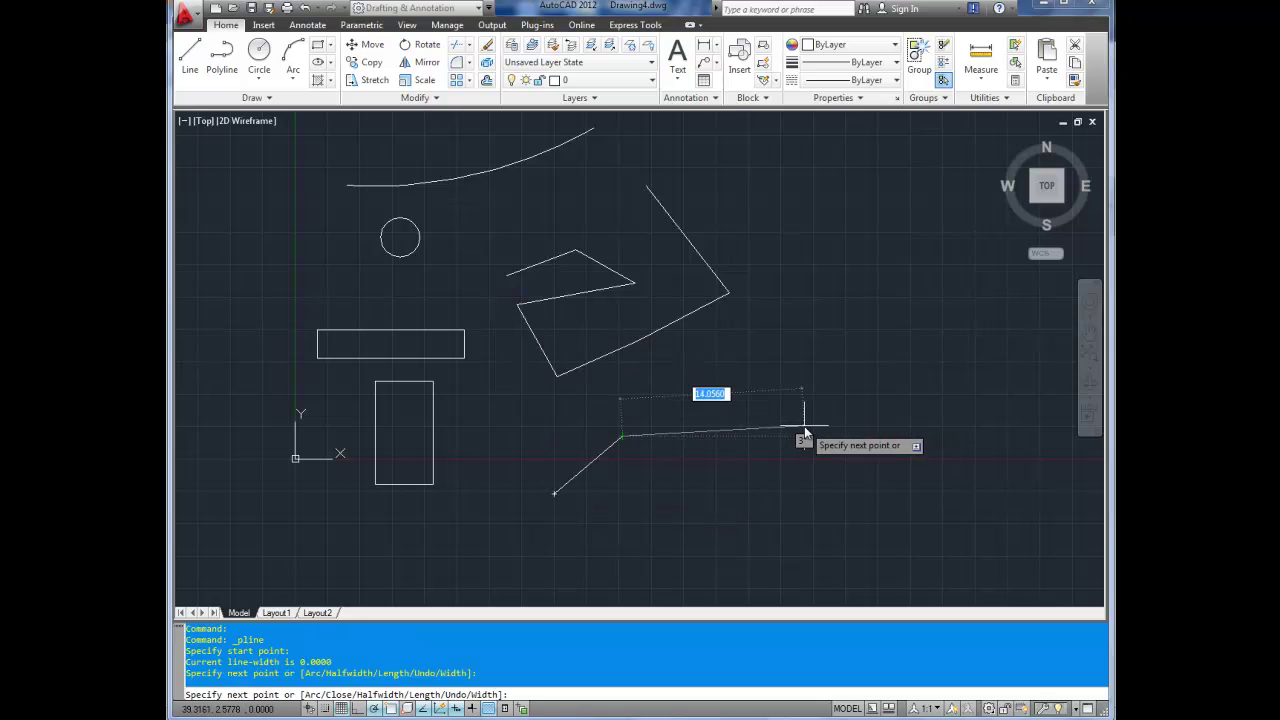
left_click(794, 357)
left_click(887, 410)
left_click(790, 487)
left_click(747, 548)
left_click(641, 484)
key("Return")
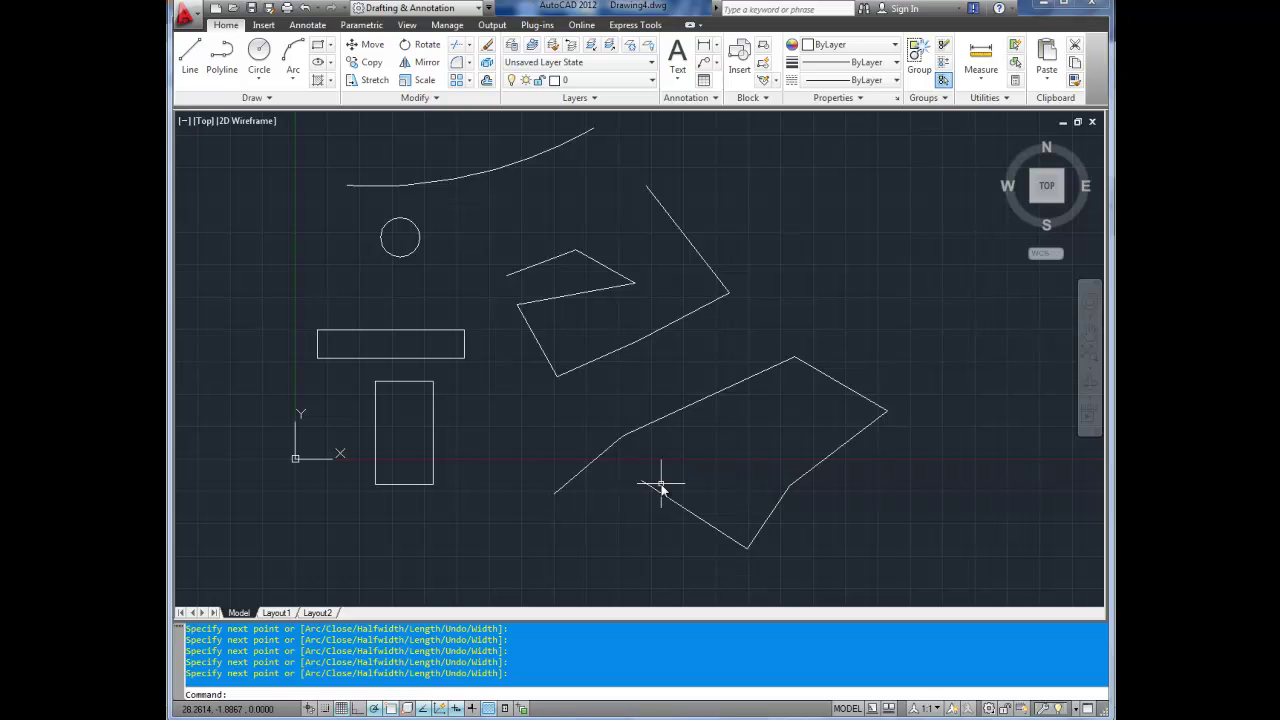
- Select the polyline and single segments of the line chain to compare how they are picked, clearing each selection
left_click(651, 492)
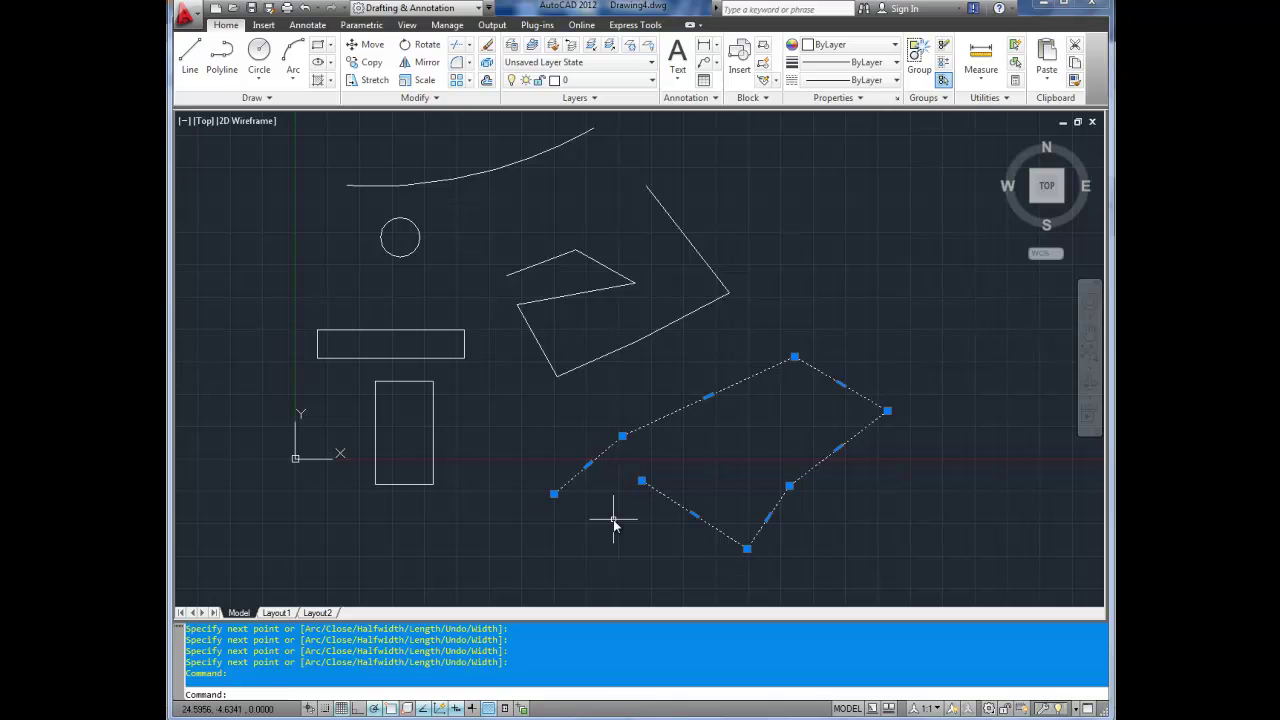
key("Escape")
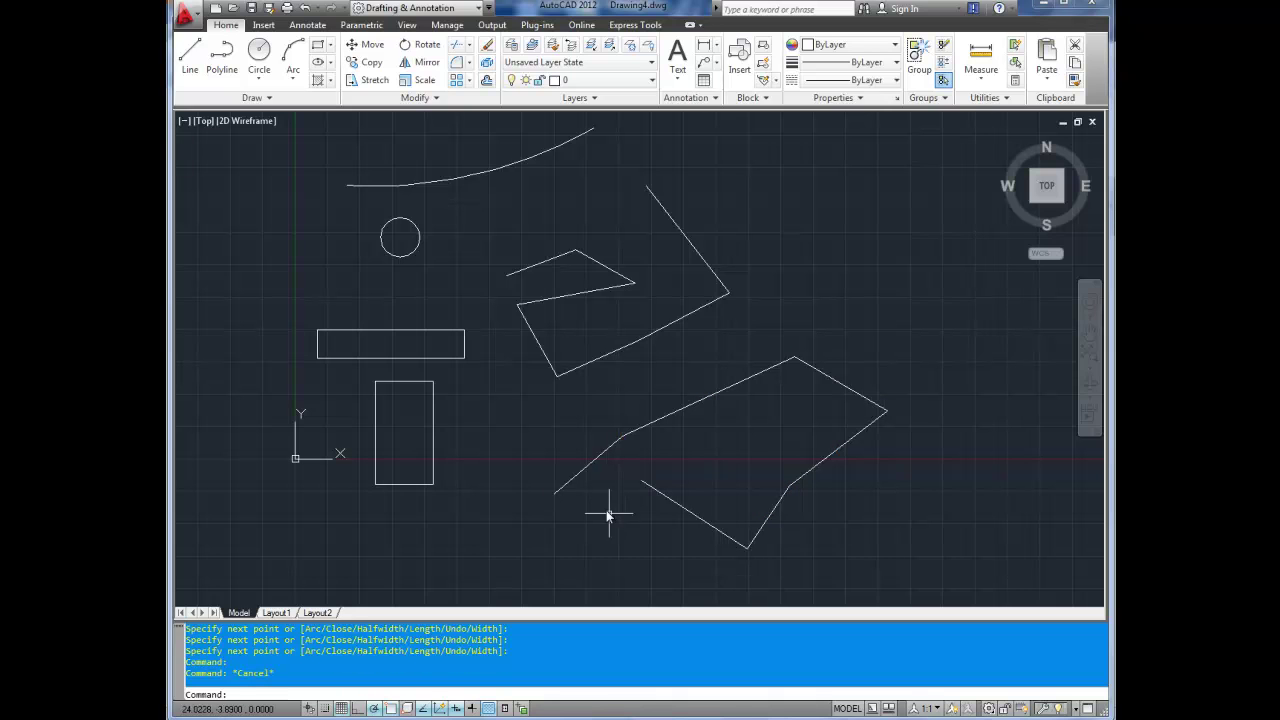
left_click(600, 357)
key("Escape")
left_click(683, 317)
key("Escape")
left_click(728, 418)
key("Escape")
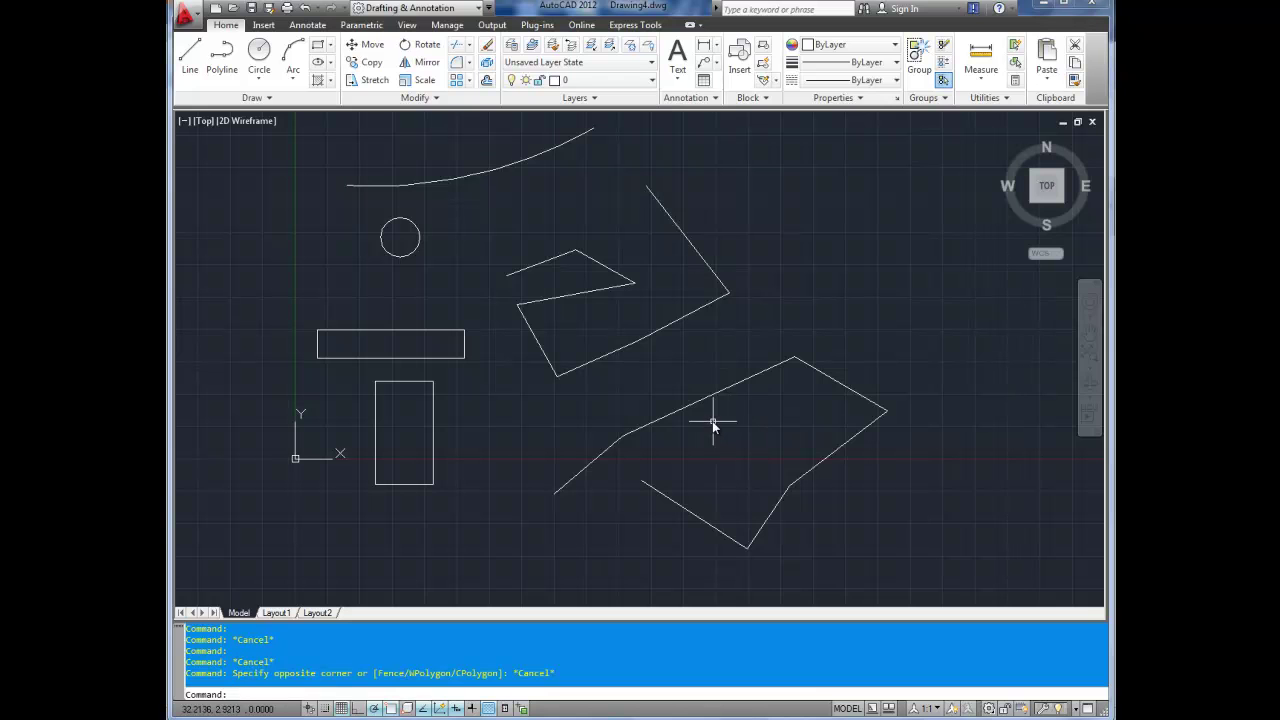
left_click(711, 419)
left_click(679, 397)
key("Escape")
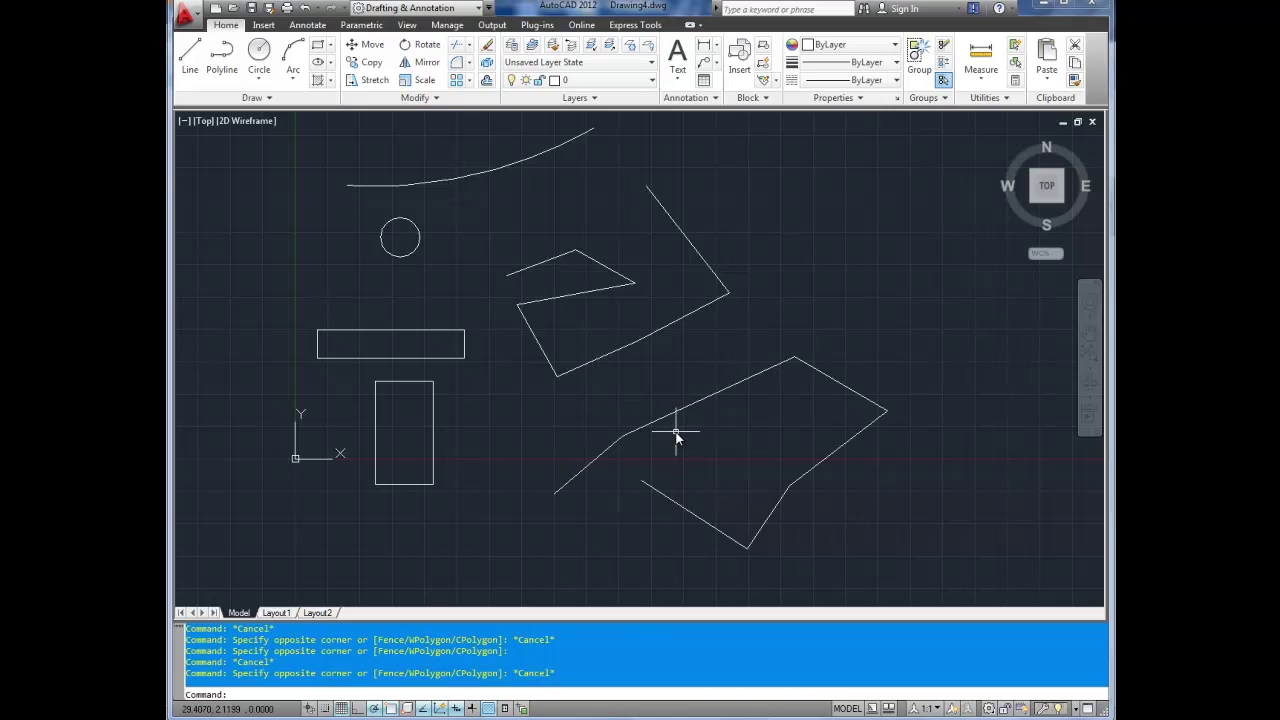
- Examine the drawn shapes by zooming in and out and panning across the drawing
scroll(674, 431, "down", 3)
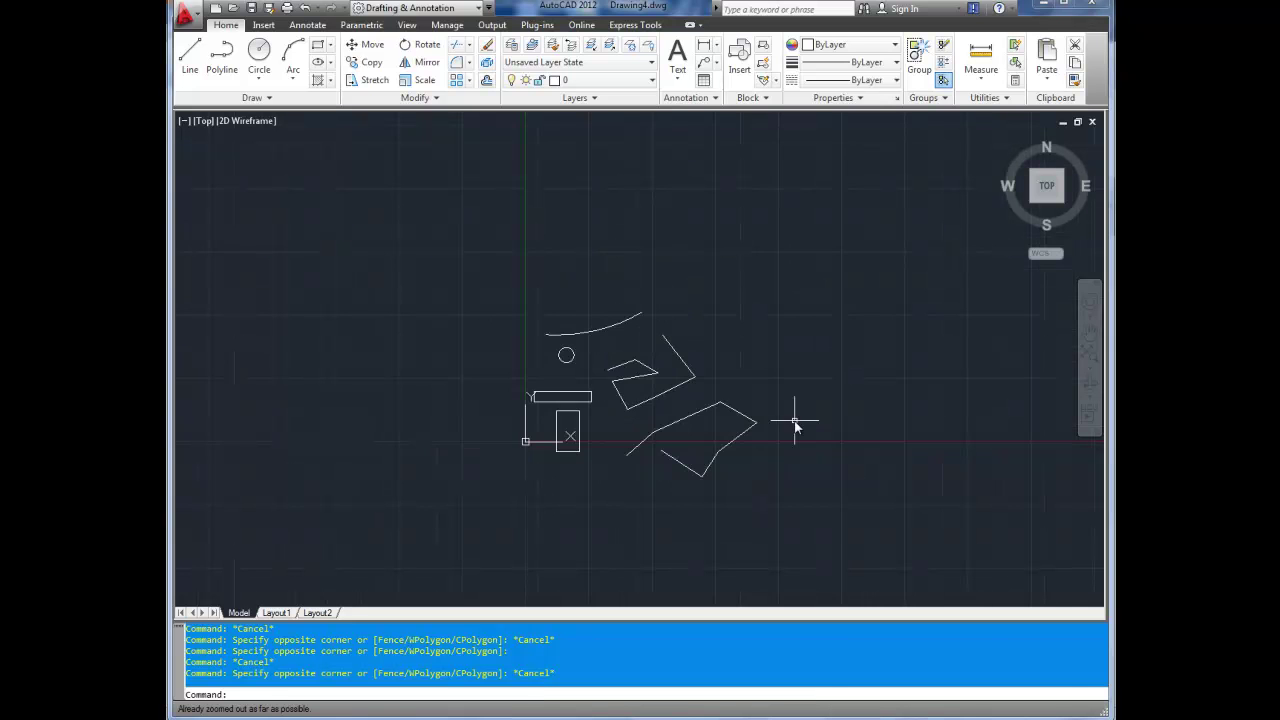
middle_click_drag(611, 421, 514, 420)
scroll(690, 404, "up", 3)
scroll(811, 357, "up", 3)
scroll(634, 366, "down", 4)
mouse_move(511, 351)
middle_mouse_down()
mouse_move(626, 362)
mouse_move(558, 345)
middle_mouse_up()
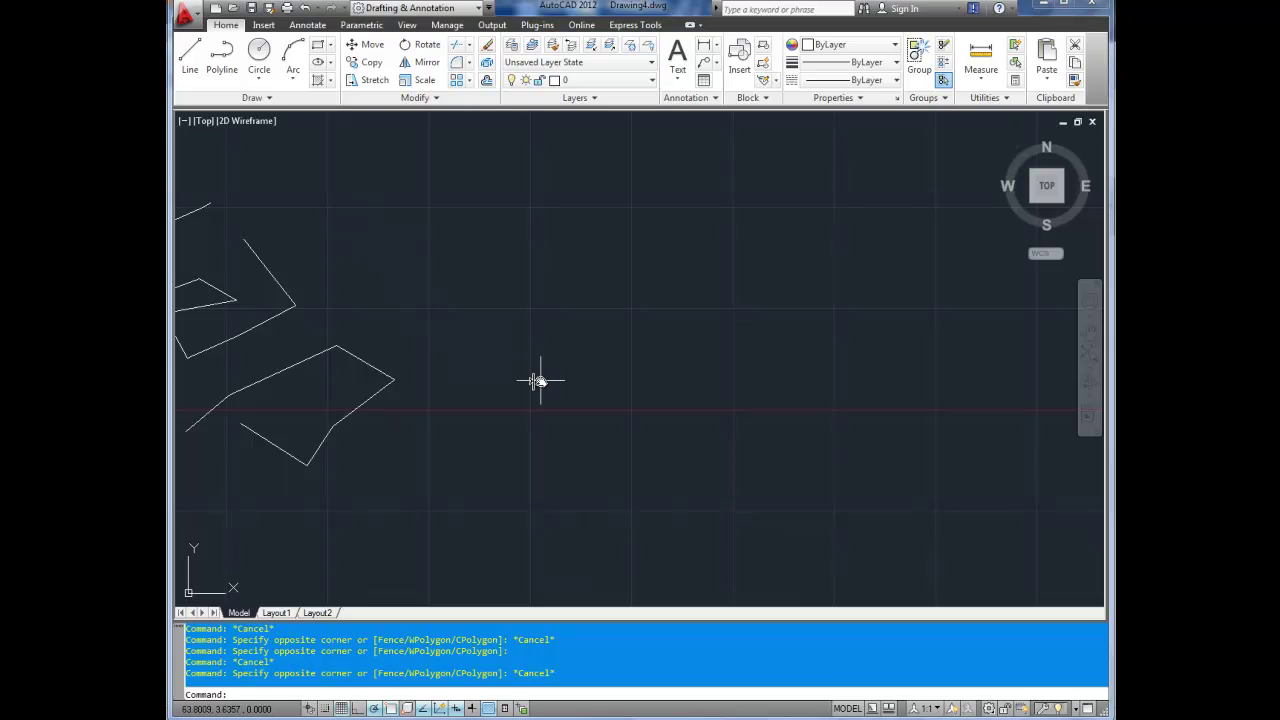
mouse_move(537, 374)
middle_mouse_down()
mouse_move(609, 337)
mouse_move(566, 366)
mouse_move(858, 397)
mouse_move(717, 391)
mouse_move(597, 351)
mouse_move(200, 320)
mouse_move(754, 331)
mouse_move(580, 338)
middle_mouse_up()
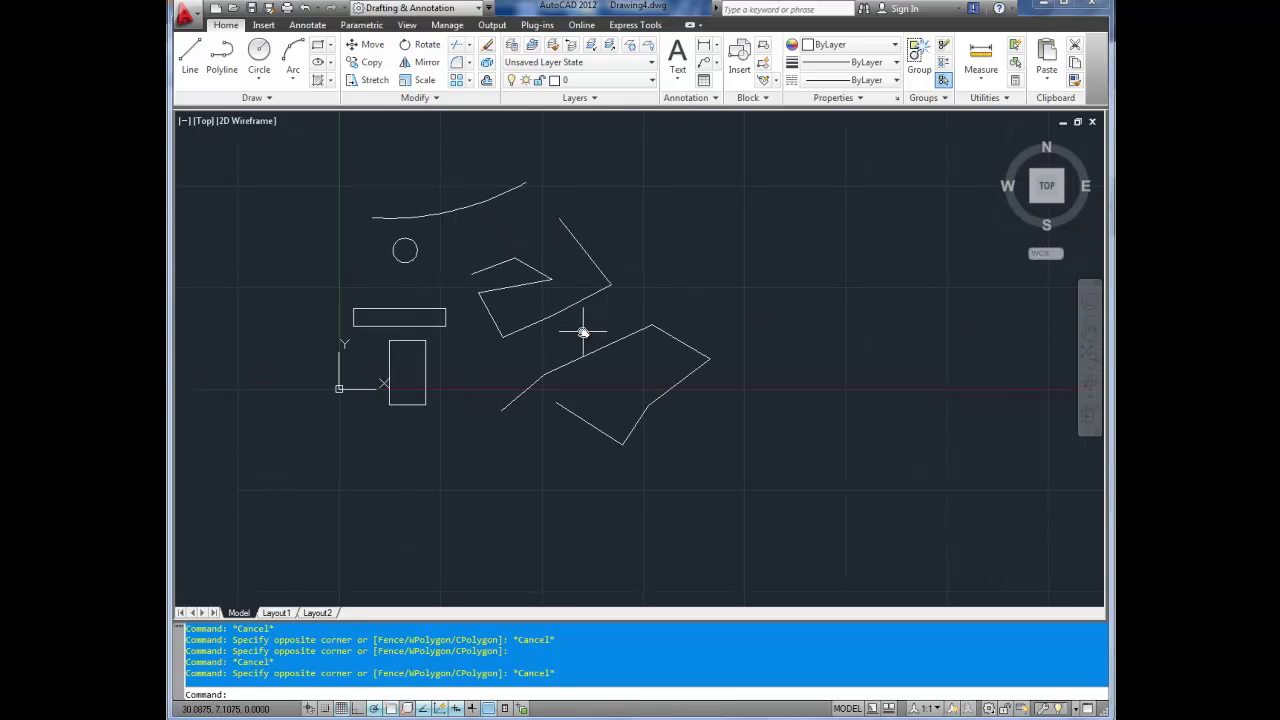
scroll(584, 330, "down", 2)
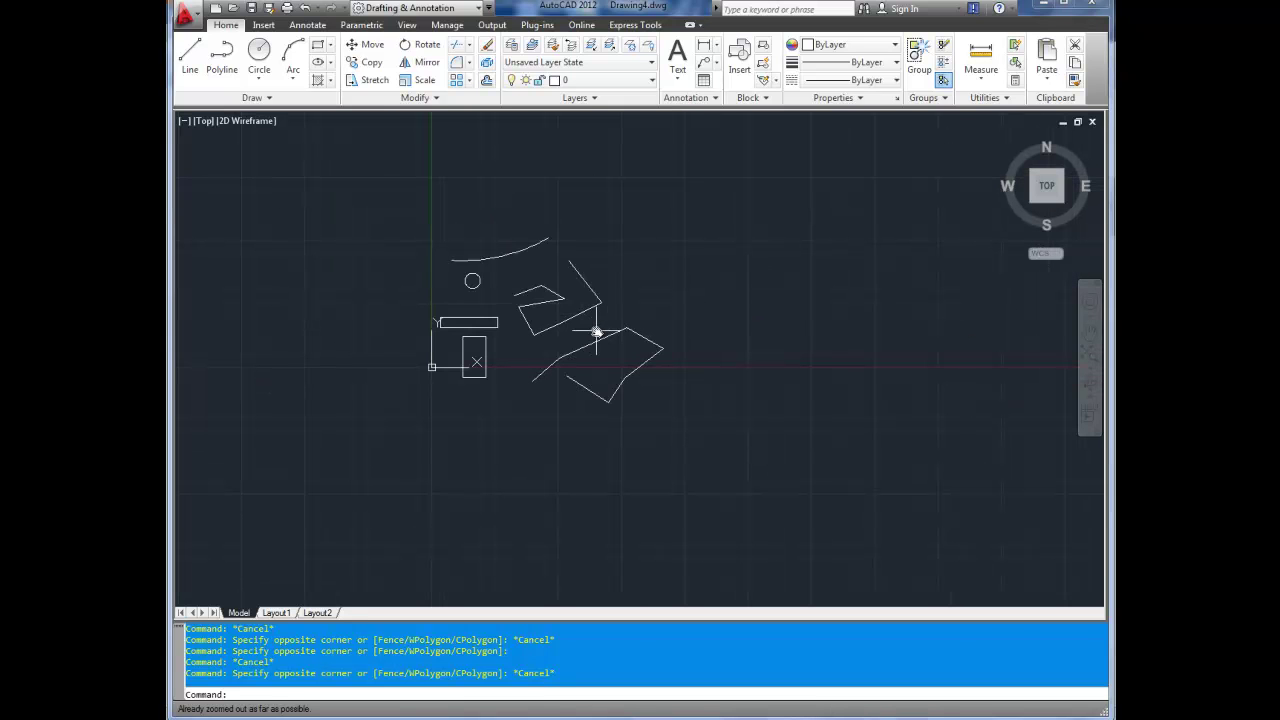
scroll(597, 333, "up", 1)
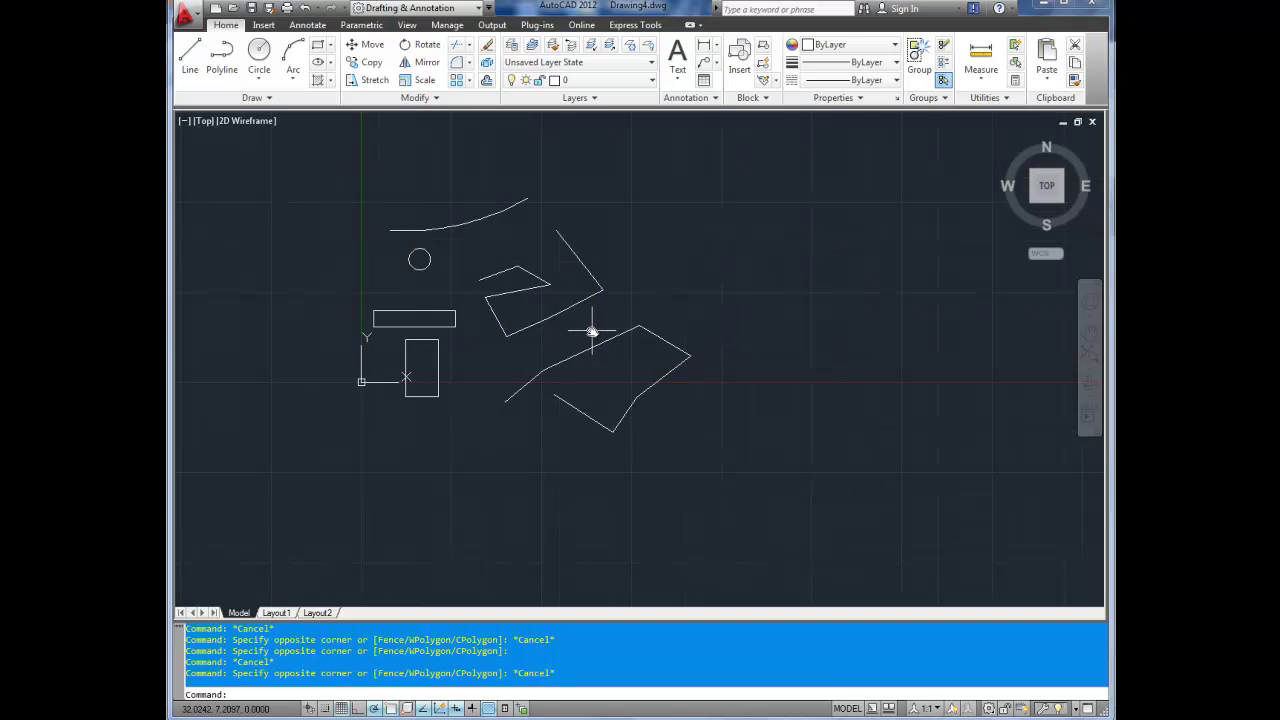
scroll(592, 332, "up", 4)
scroll(592, 332, "down", 4)
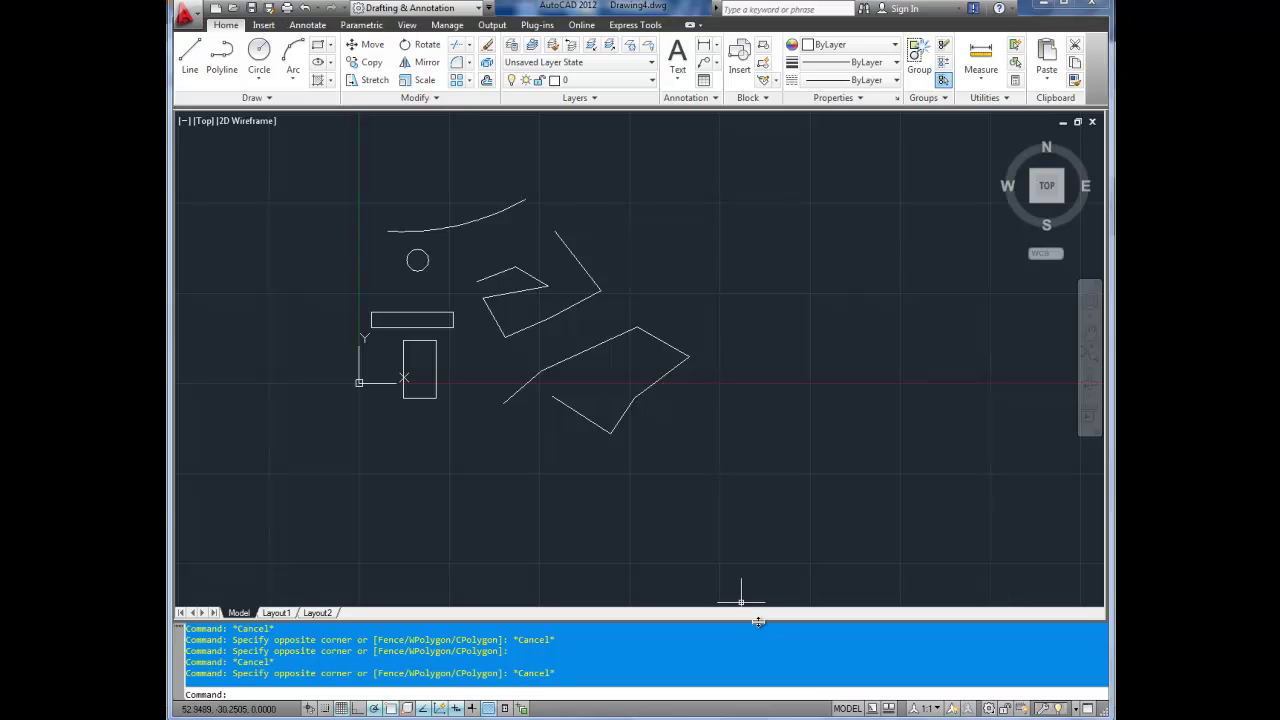
- Move the drawing view in several directions with the Pan command and exit the command
key("Return")
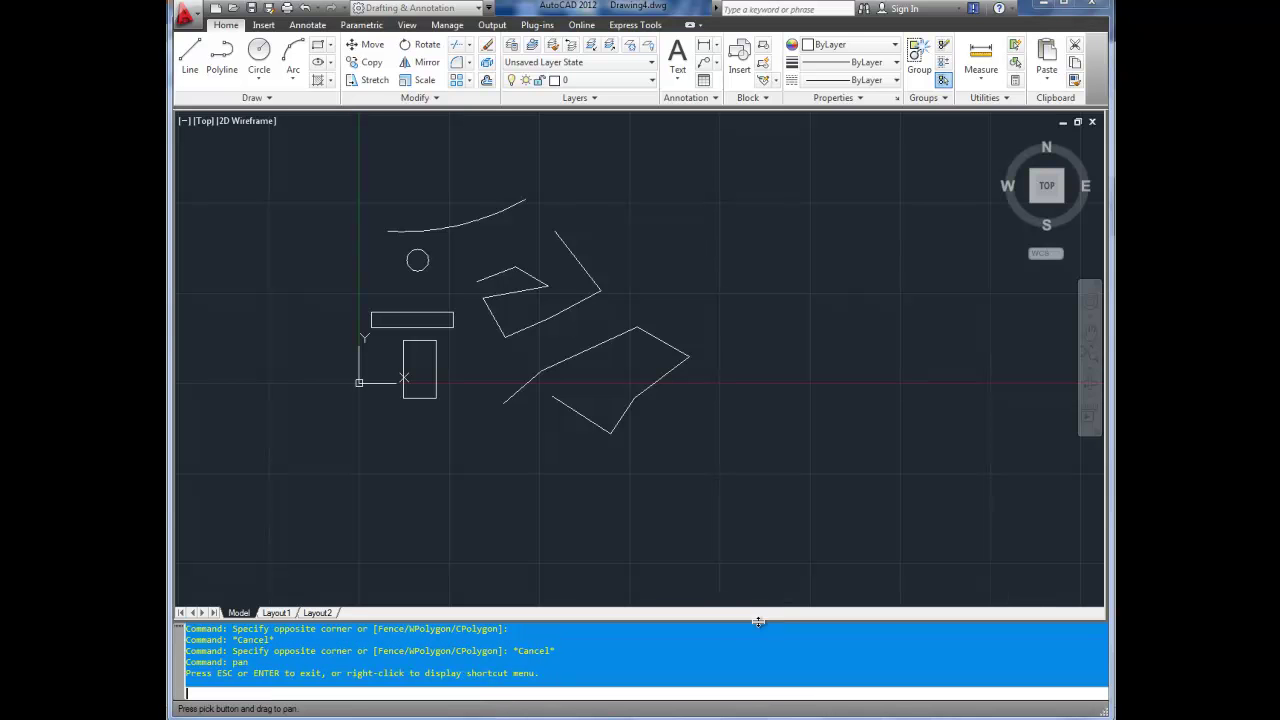
mouse_move(830, 403)
left_mouse_down()
mouse_move(791, 426)
mouse_move(654, 429)
mouse_move(583, 457)
mouse_move(463, 523)
mouse_move(474, 560)
left_mouse_up()
mouse_move(430, 291)
left_mouse_down()
mouse_move(874, 326)
mouse_move(591, 151)
left_mouse_up()
left_click_drag(578, 248, 622, 357)
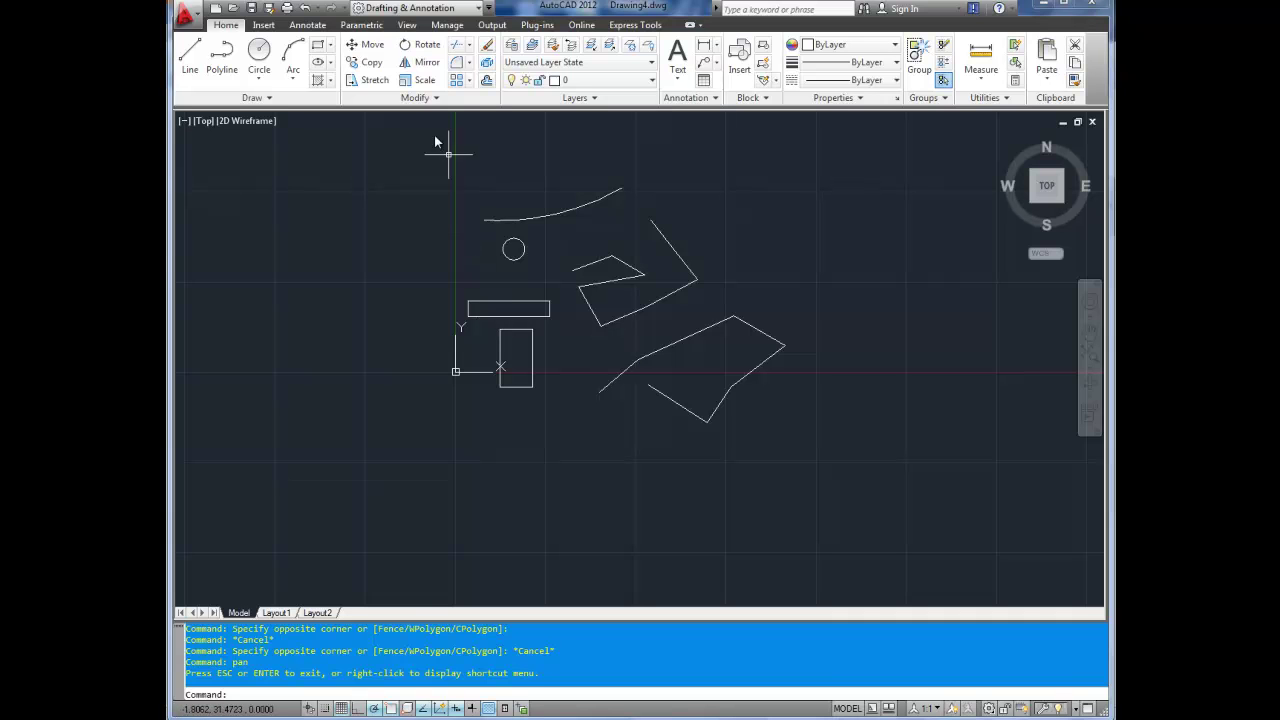
key("Escape")
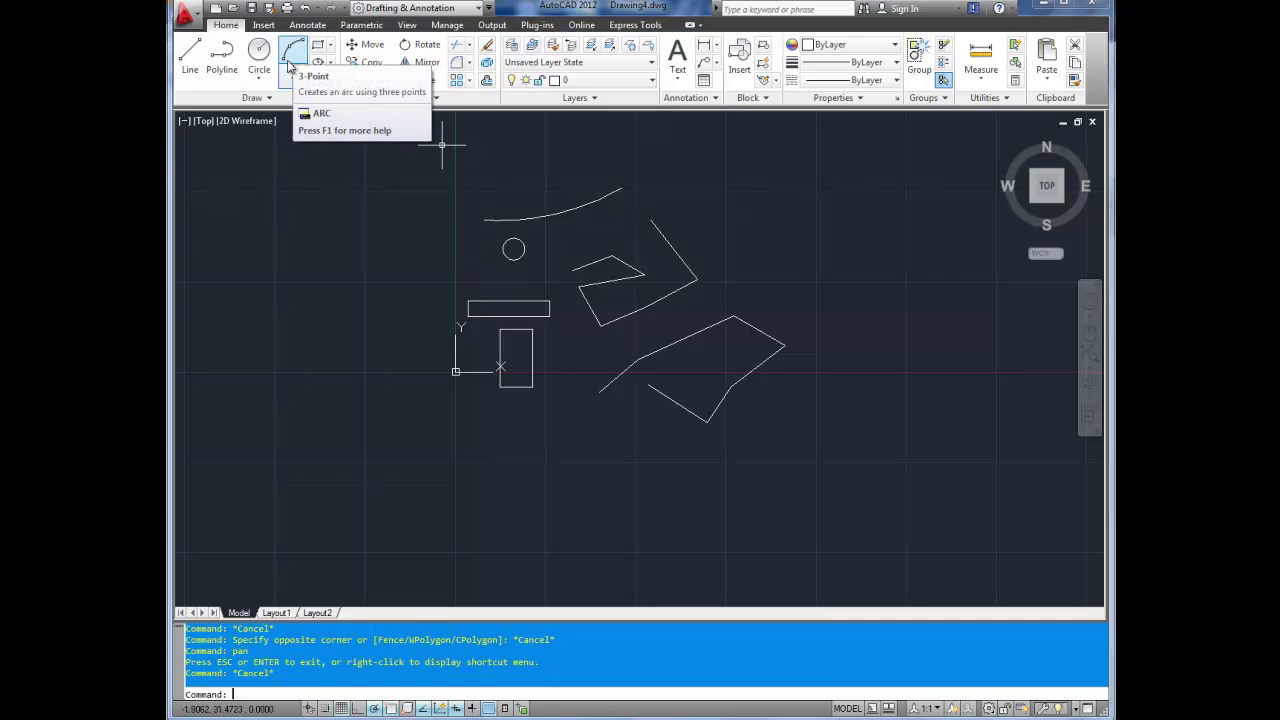
- Zoom to a window around the two rectangles with the Zoom command's Window option and undo the zoom
type("Z")
key("Return")
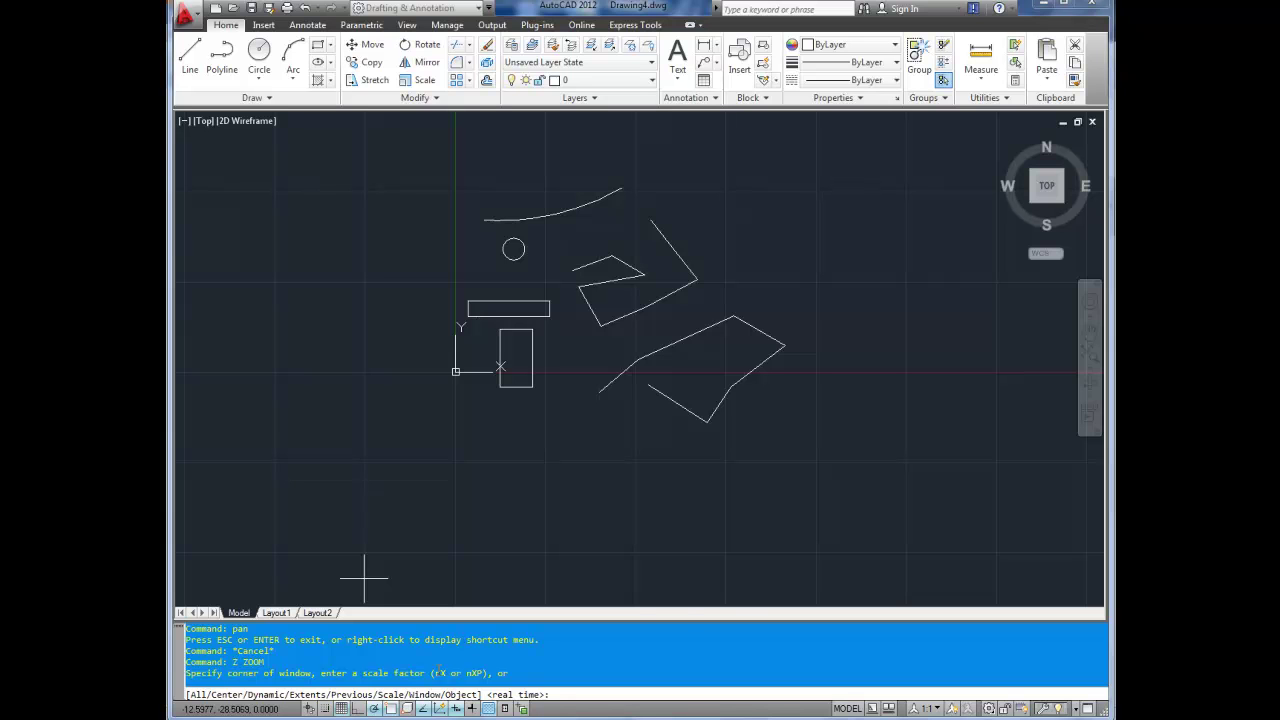
type("w")
key("Return")
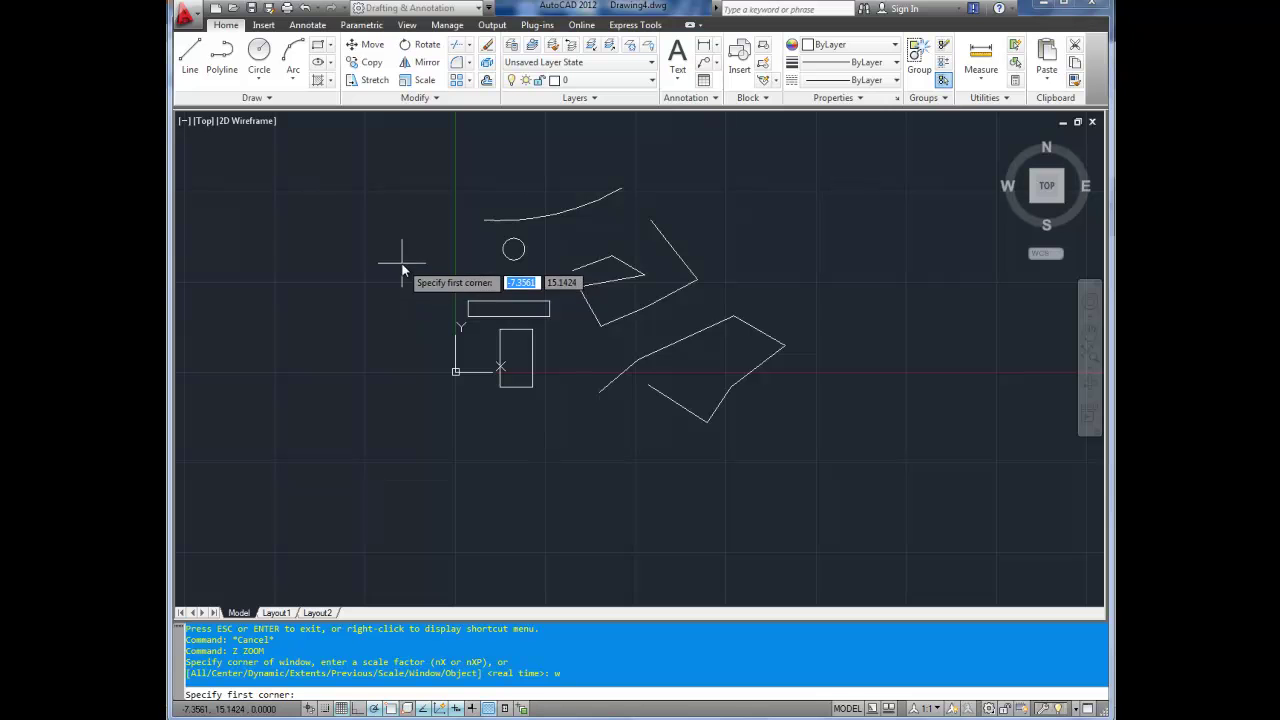
left_click(401, 264)
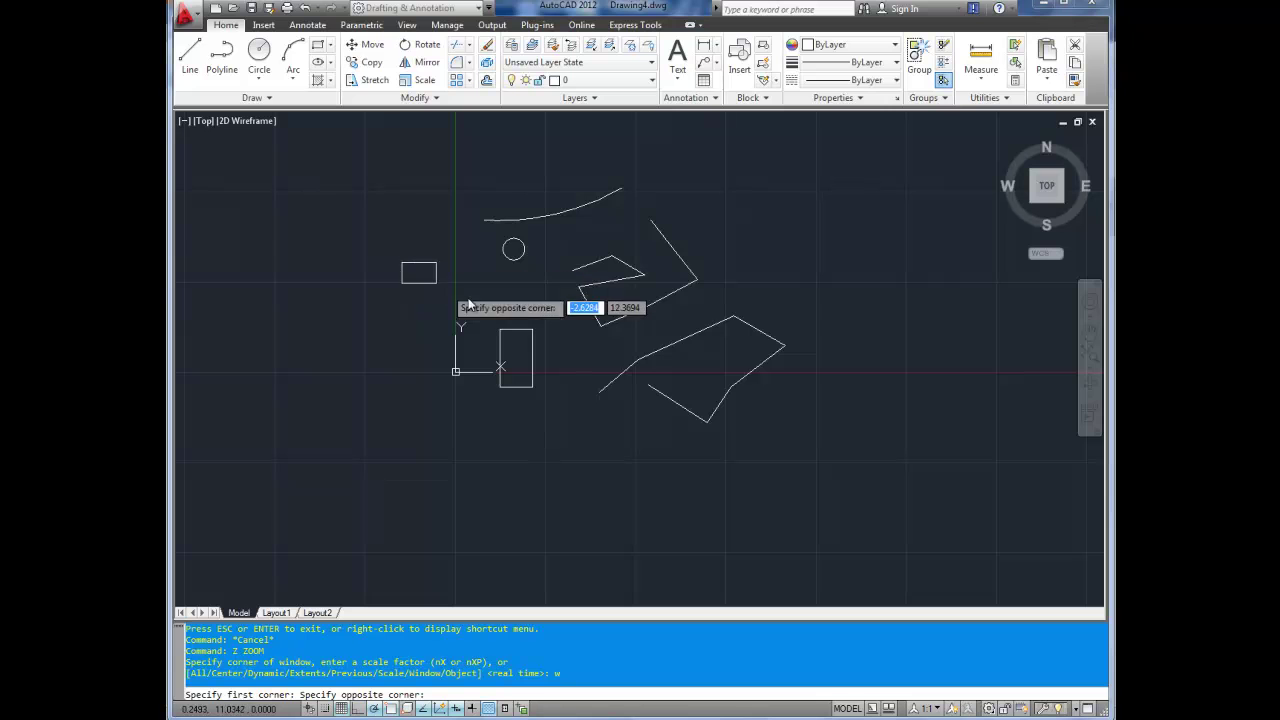
left_click(630, 408)
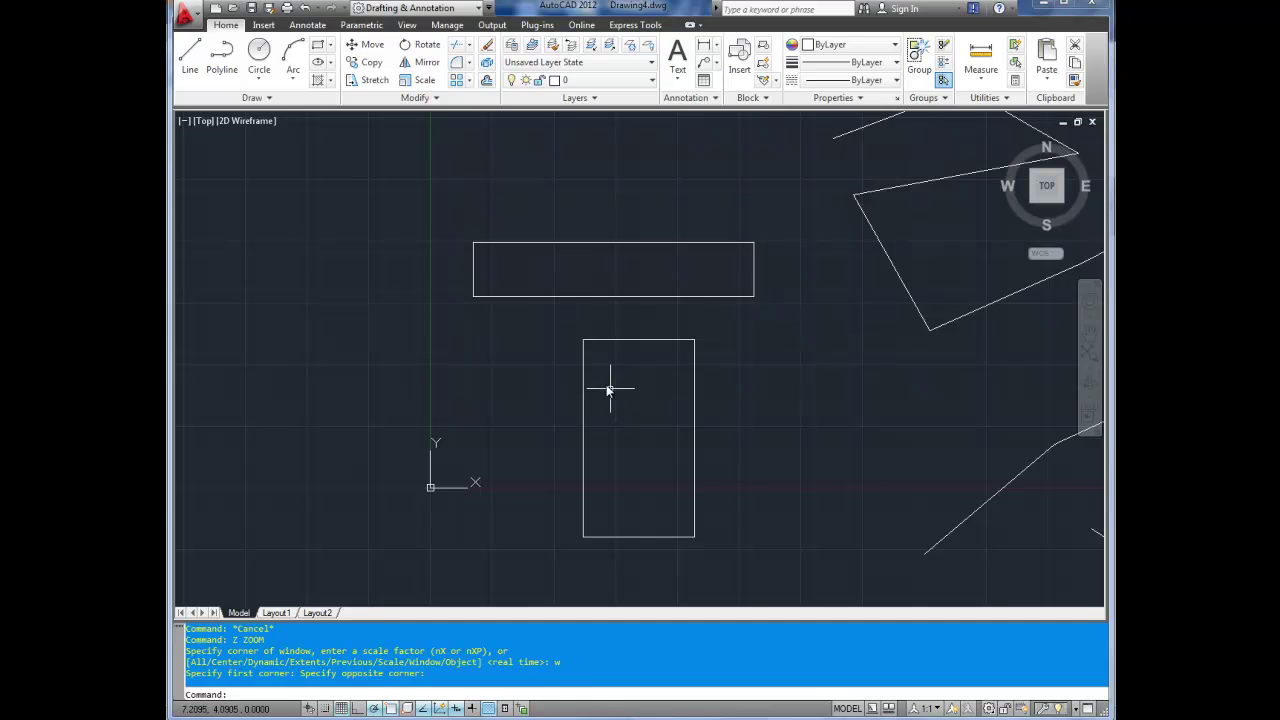
type("u")
key("Return")
- Close the Properties palette and draw a 10 by 10 square in the empty area beyond the existing shapes
middle_click_drag(461, 363, 737, 371)
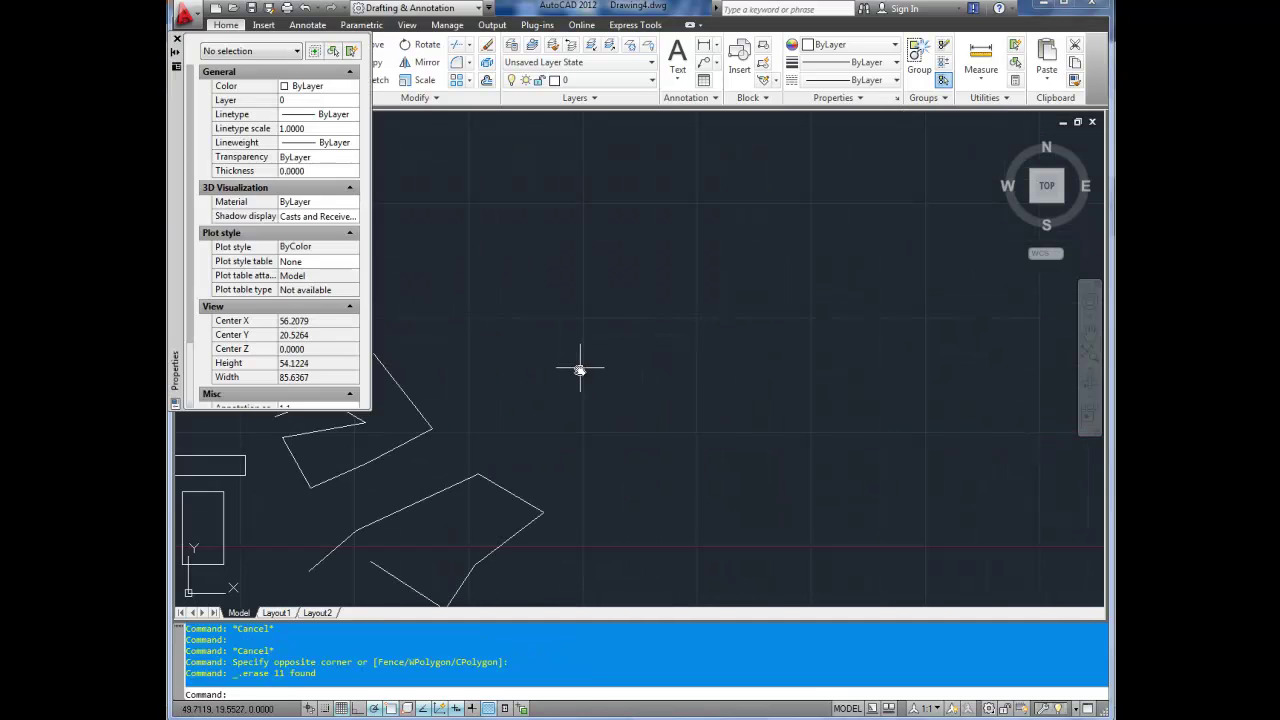
mouse_move(574, 363)
middle_mouse_down()
mouse_move(700, 354)
mouse_move(483, 343)
mouse_move(533, 340)
mouse_move(537, 394)
mouse_move(774, 303)
middle_mouse_up()
middle_click_drag(697, 306, 851, 307)
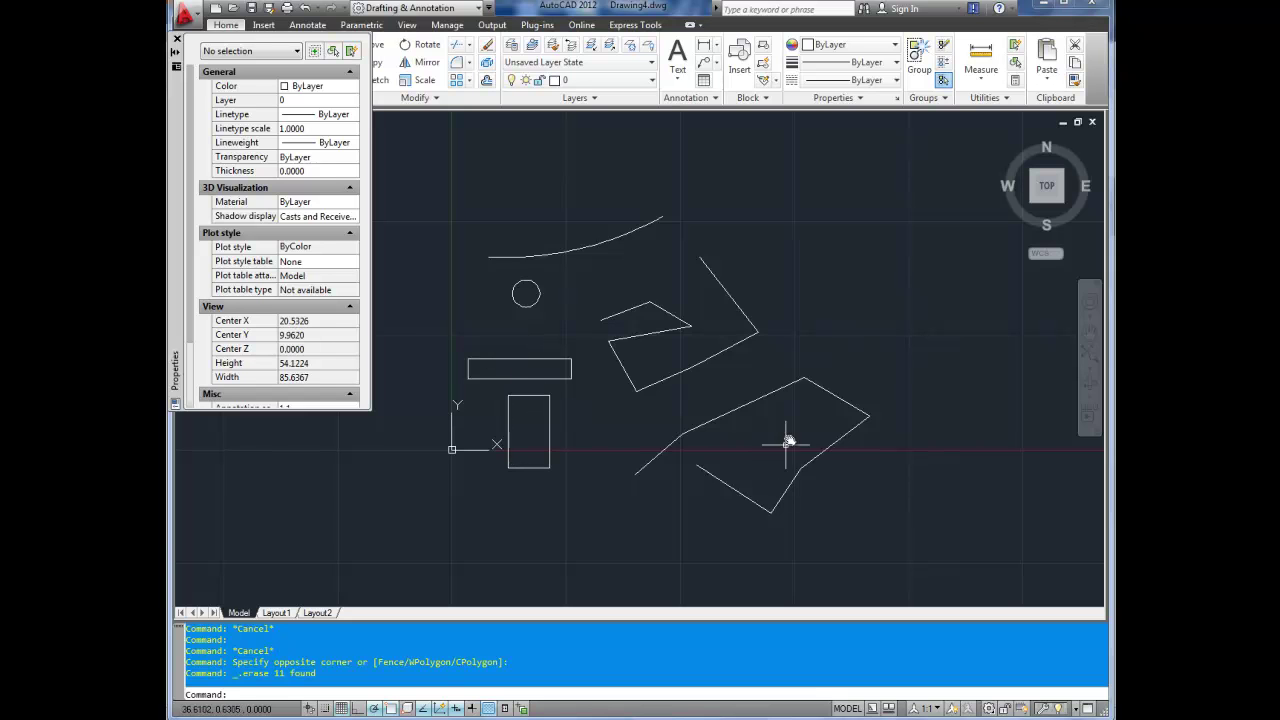
middle_click_drag(791, 434, 531, 491)
middle_click_drag(757, 285, 697, 327)
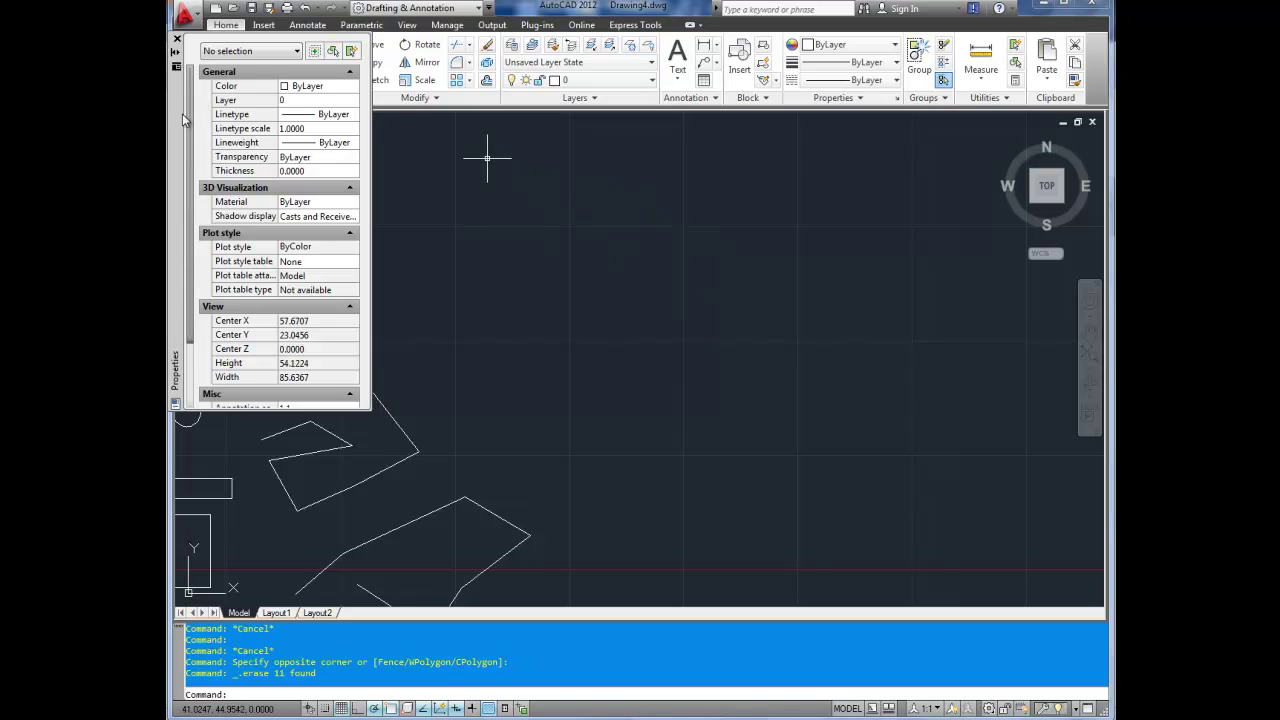
left_click(176, 41)
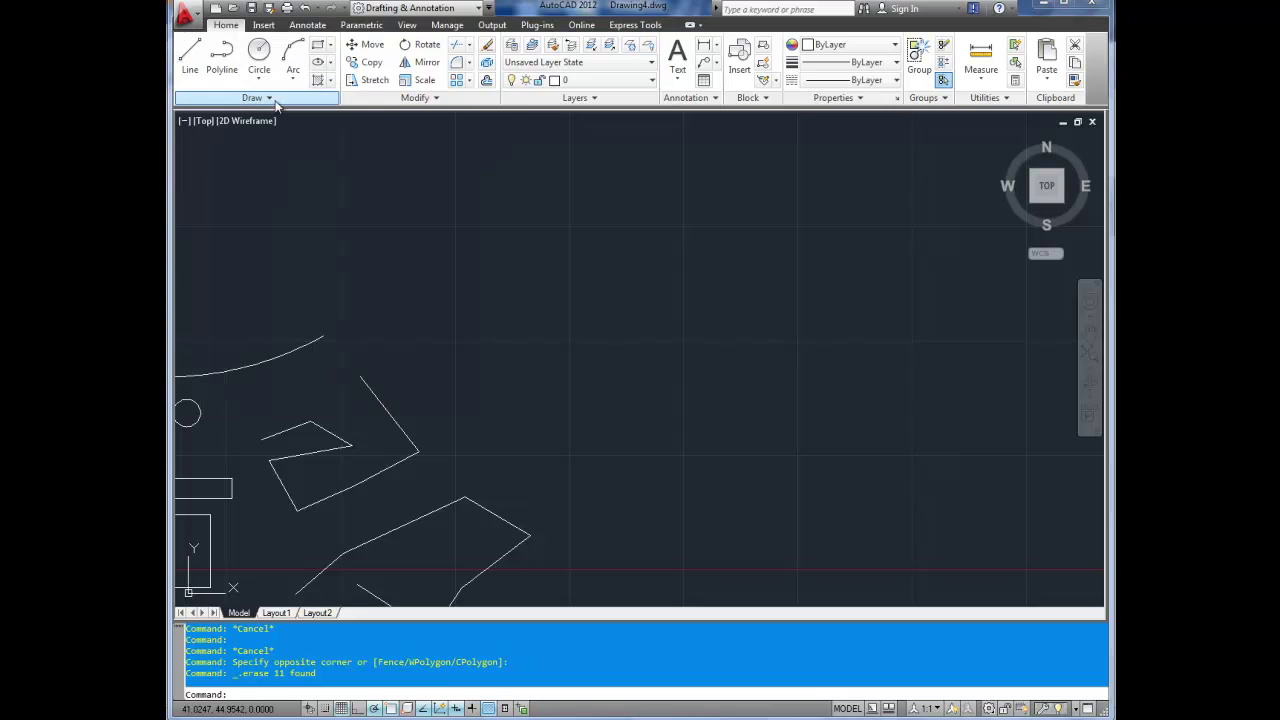
left_click(317, 45)
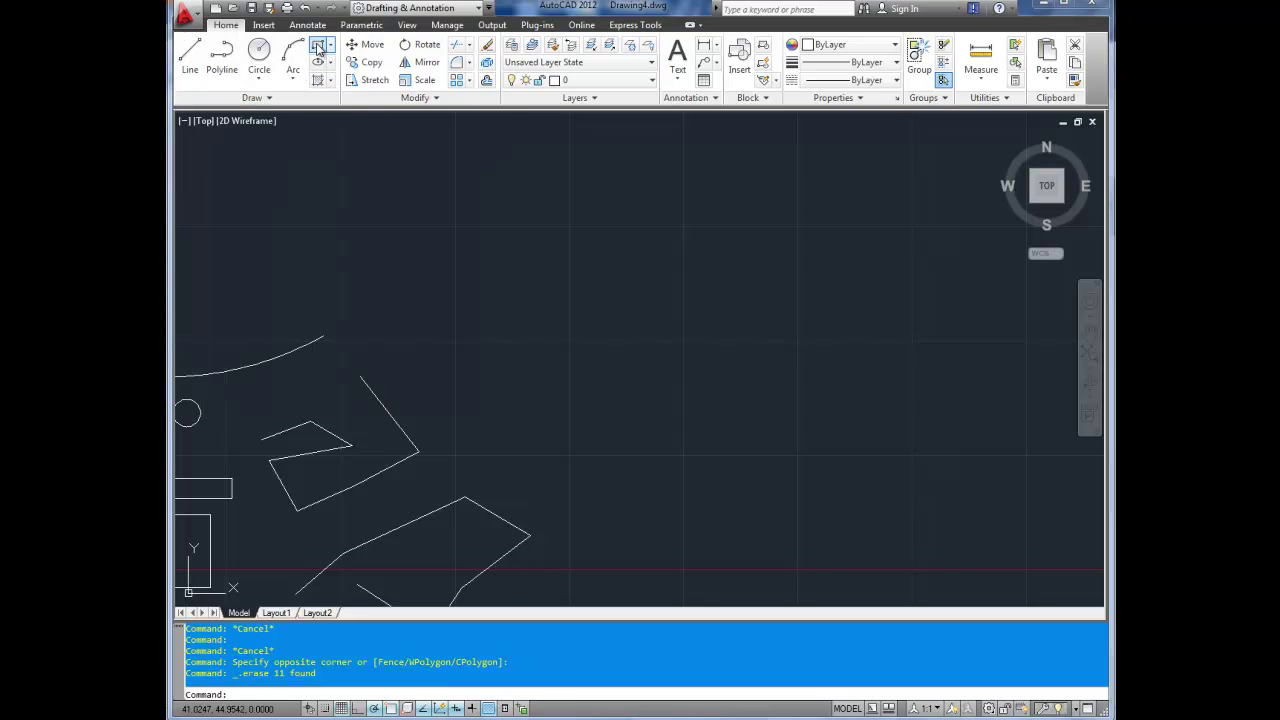
left_click(600, 222)
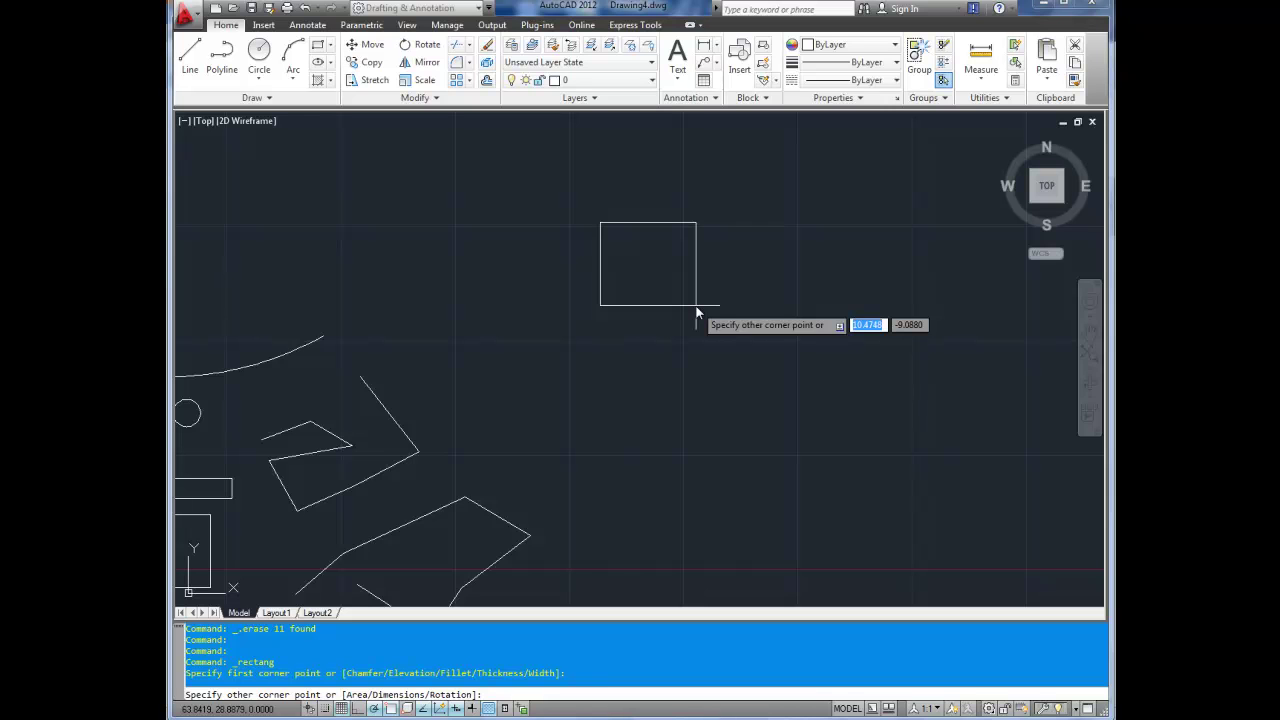
key("Tab")
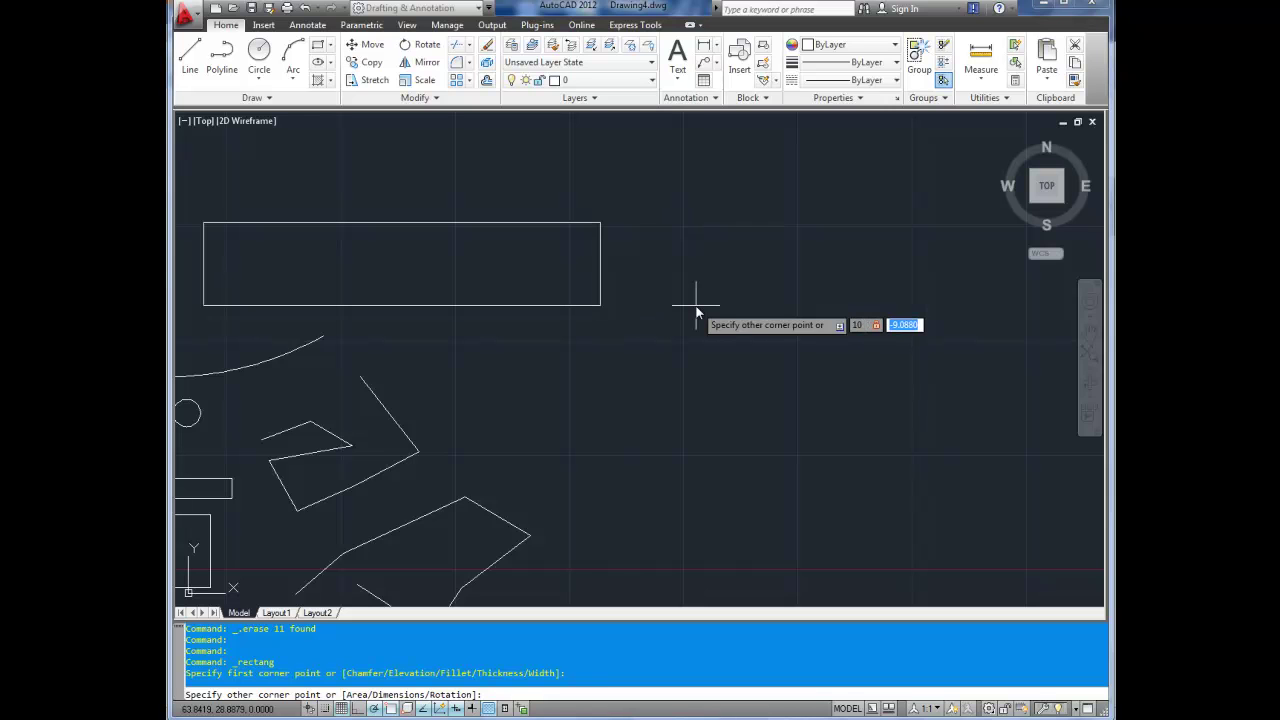
type("10")
key("Return")
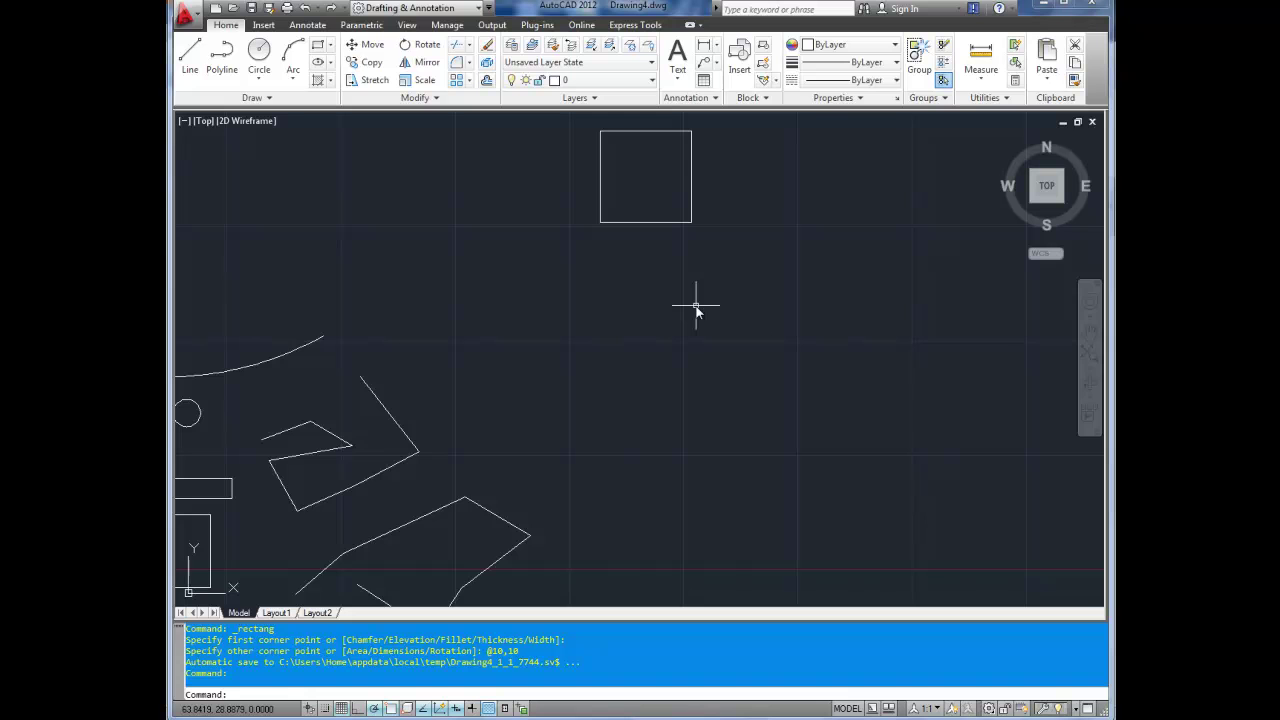
- Draw two lines forming a triangular roof from the square's upper corners to an apex centred above it
mouse_move(697, 311)
middle_mouse_down()
mouse_move(648, 414)
mouse_move(657, 320)
middle_mouse_up()
scroll(634, 274, "up", 3)
left_click(189, 55)
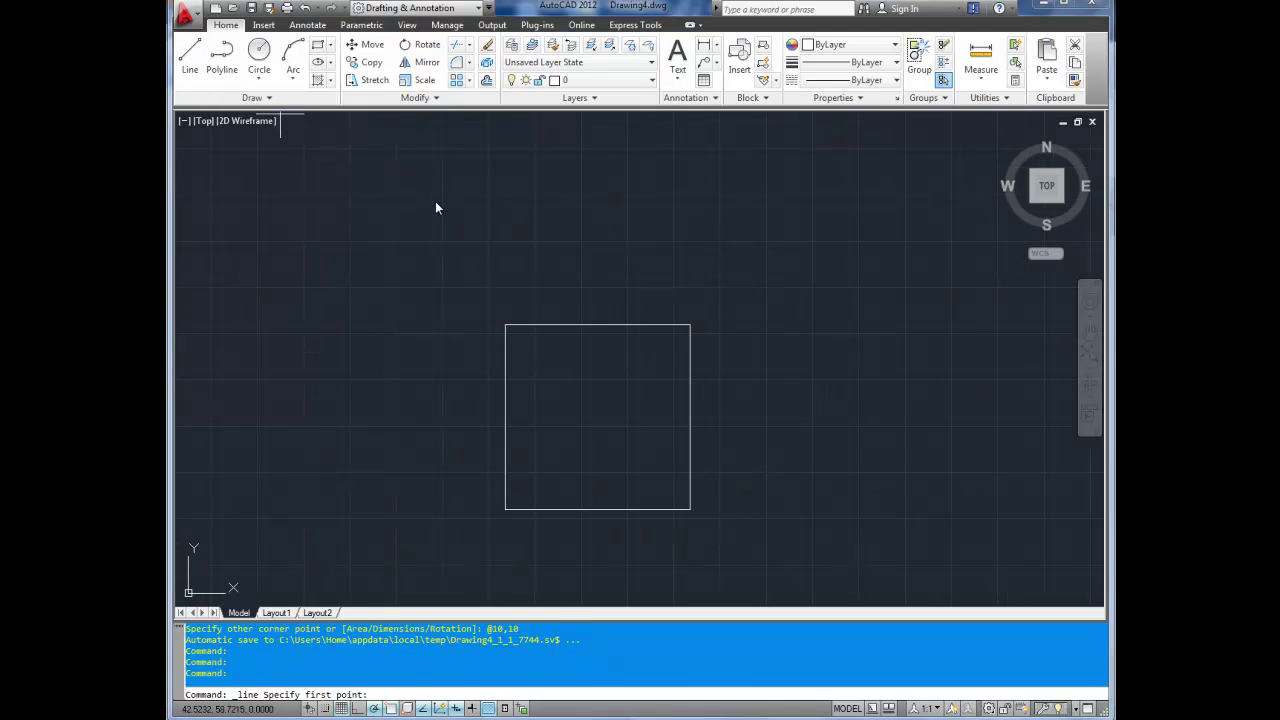
left_click(505, 325)
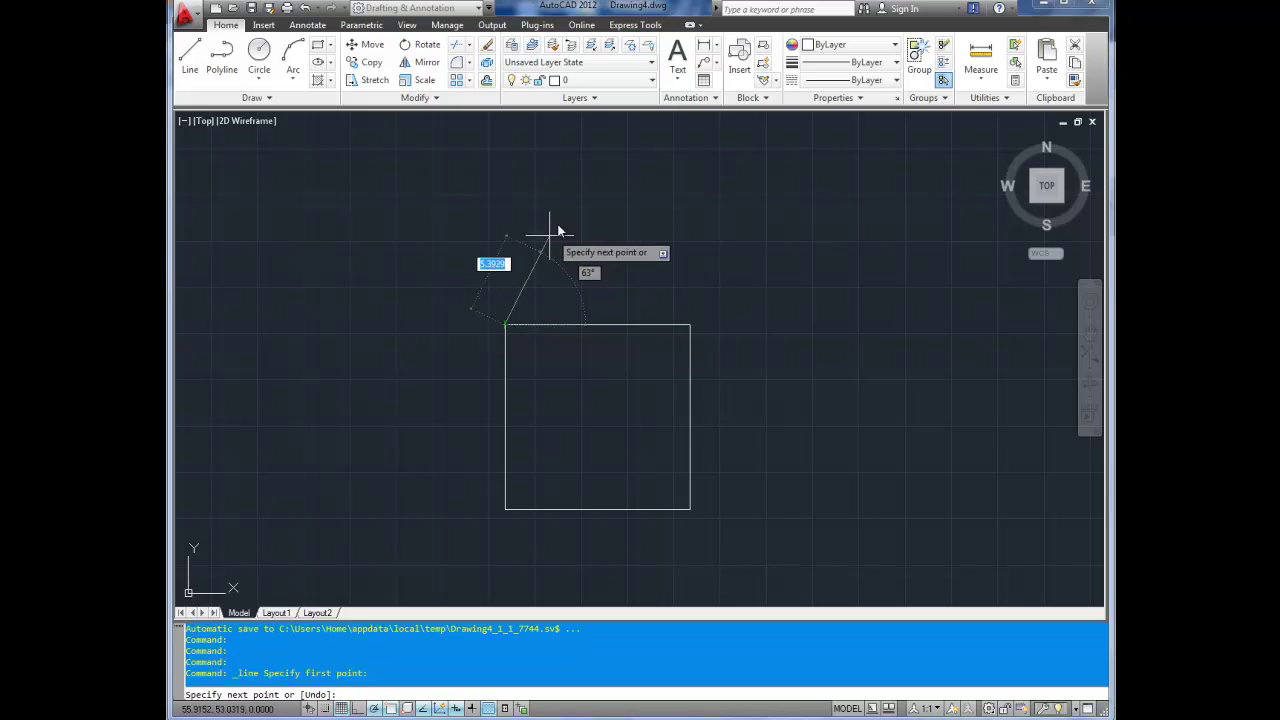
left_click(592, 170)
left_click(688, 325)
key("Return")
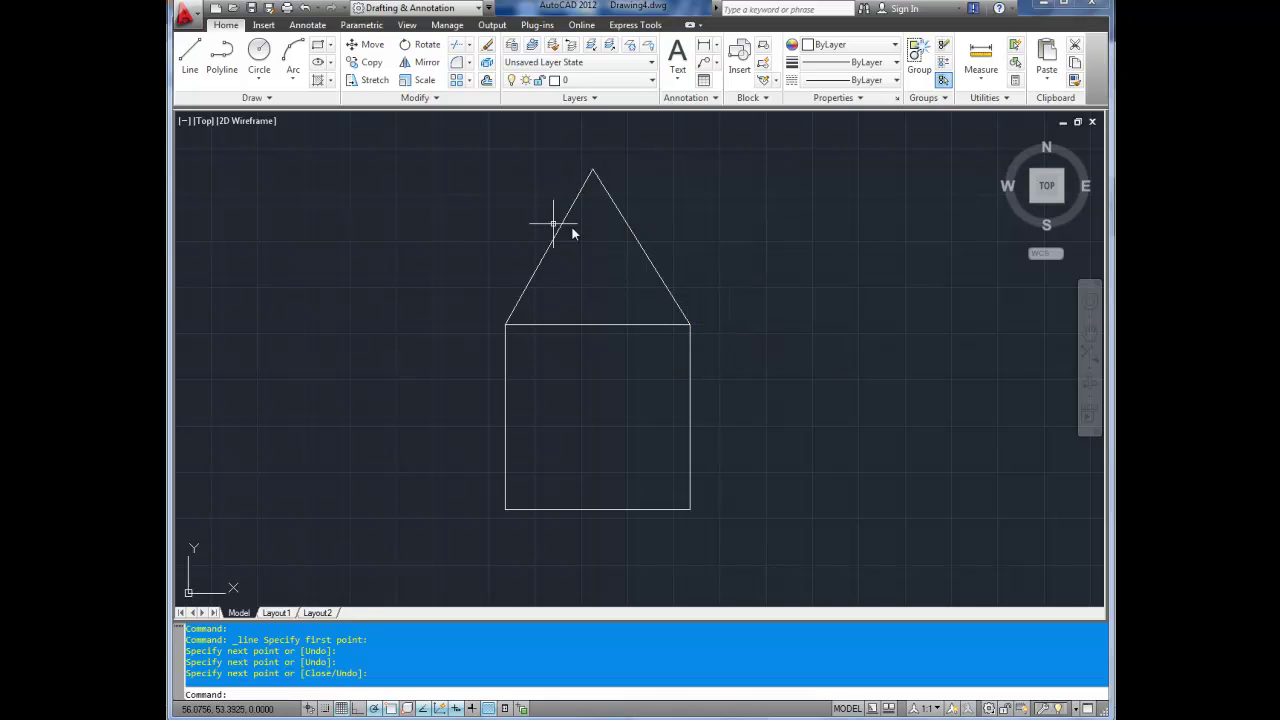
- Draw a small upright door rectangle in the middle of the square, standing on its bottom edge
left_click(317, 45)
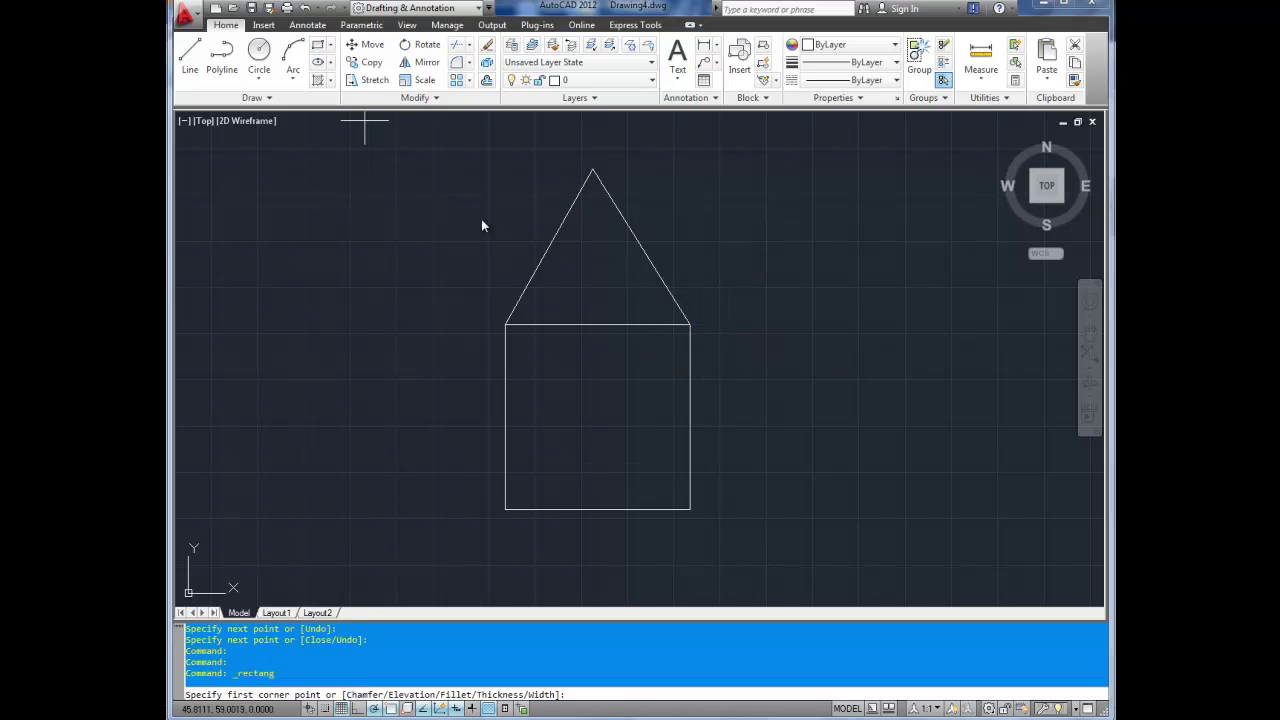
left_click(574, 442)
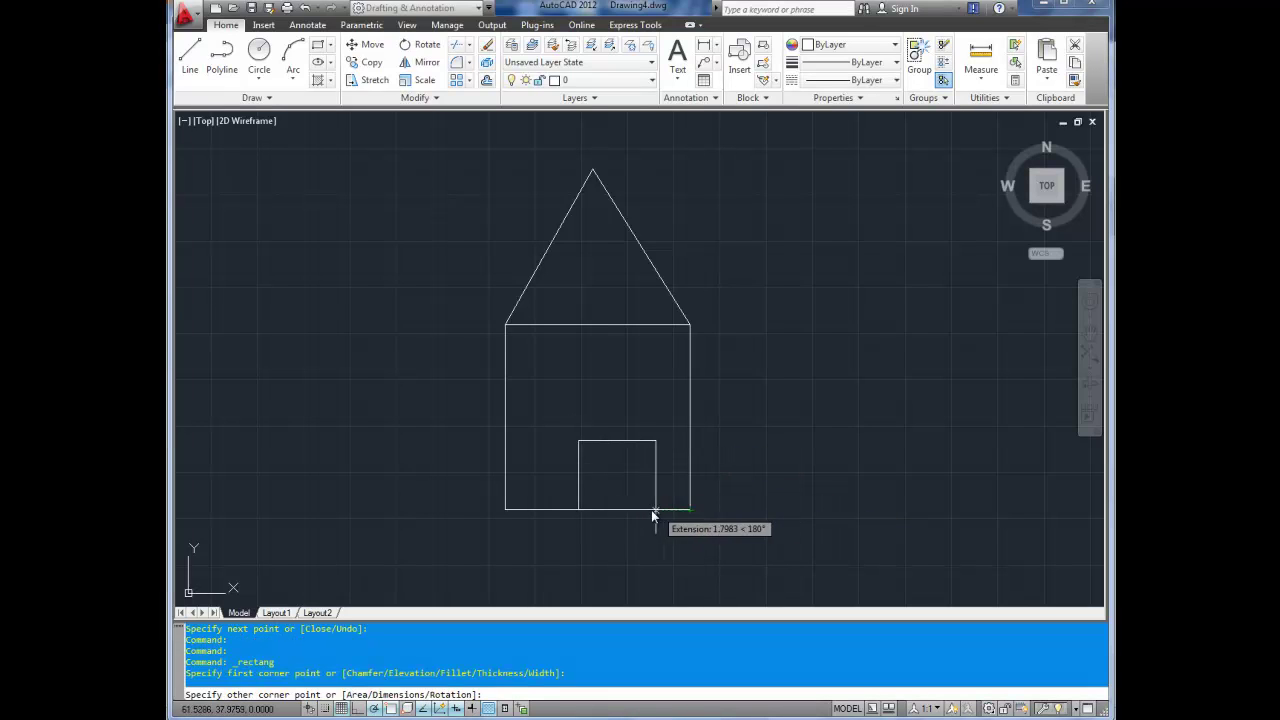
left_click(620, 511)
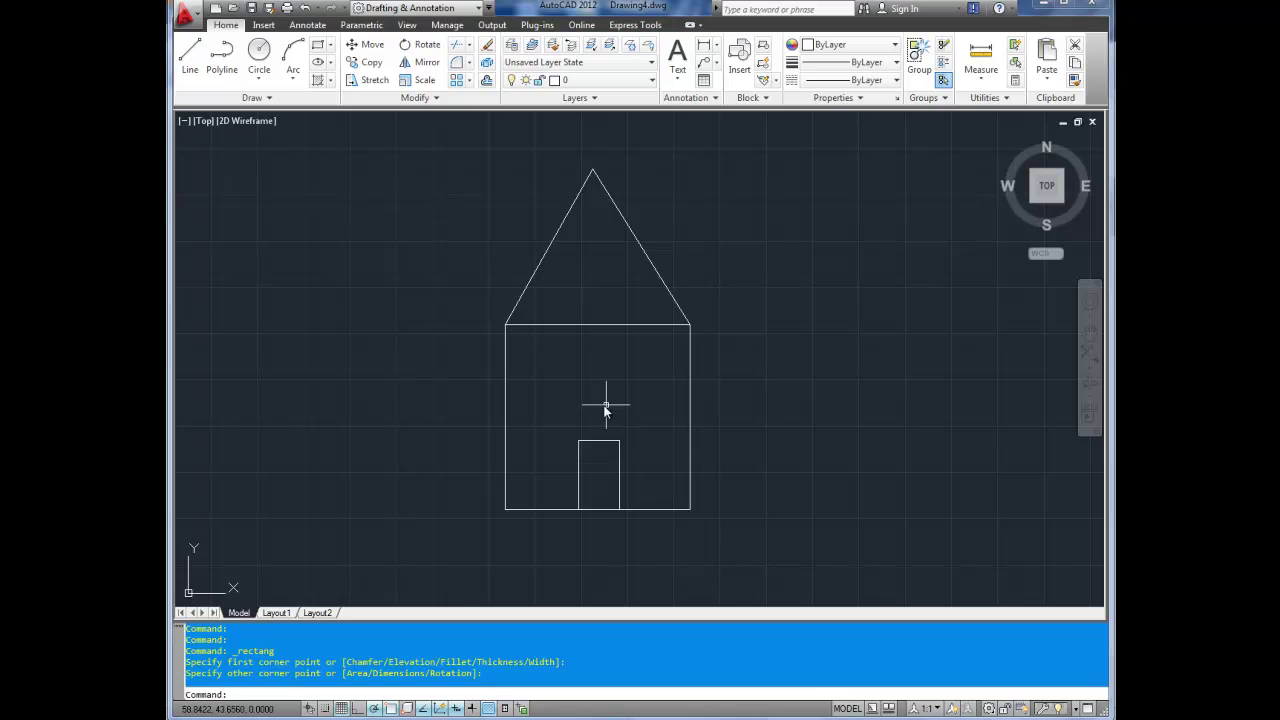
key("Escape")
key("Escape")
key("Escape")
- Draw a small circle inside the triangular roof, just below its apex
scroll(619, 440, "up", 2)
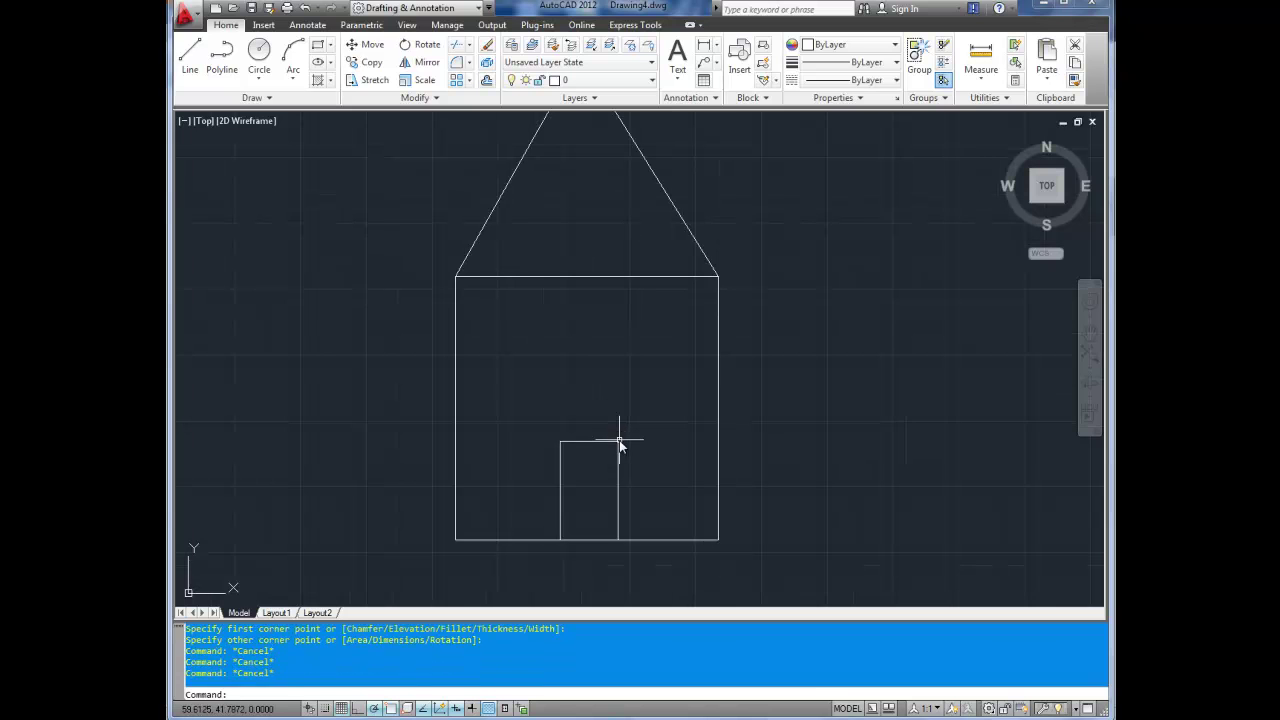
left_click(259, 55)
middle_click_drag(576, 180, 587, 241)
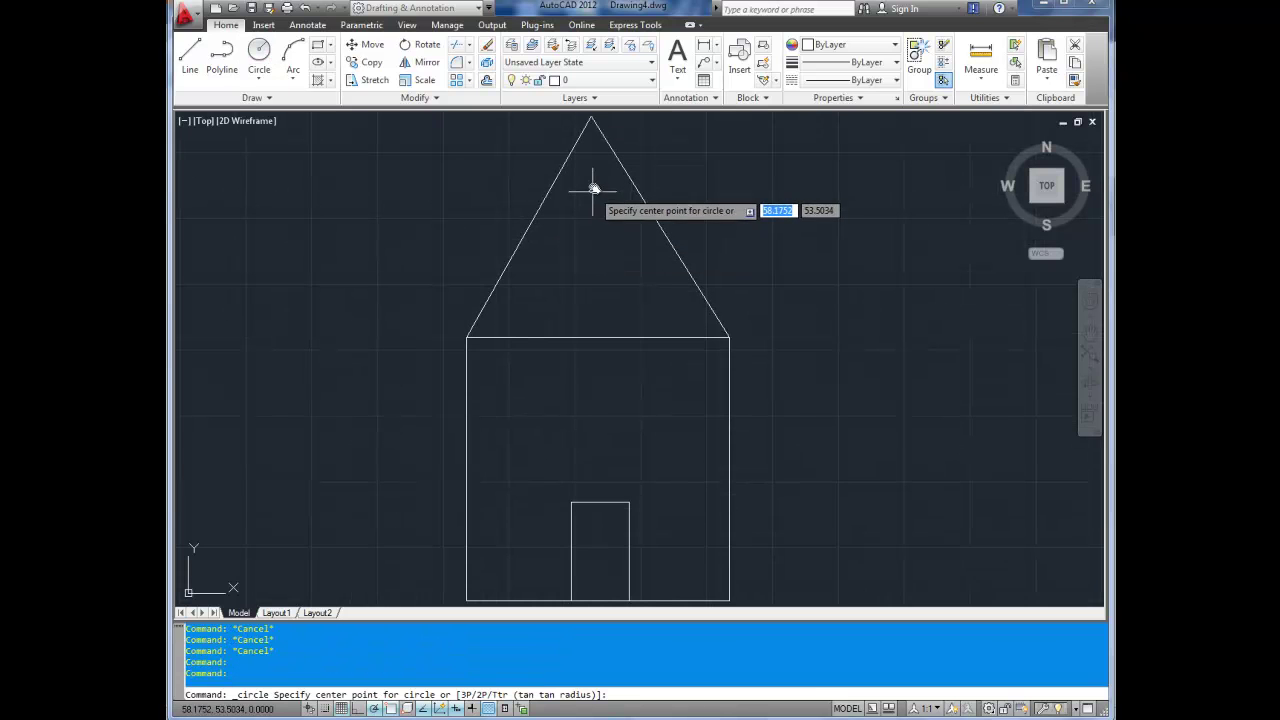
left_click(593, 188)
left_click(604, 201)
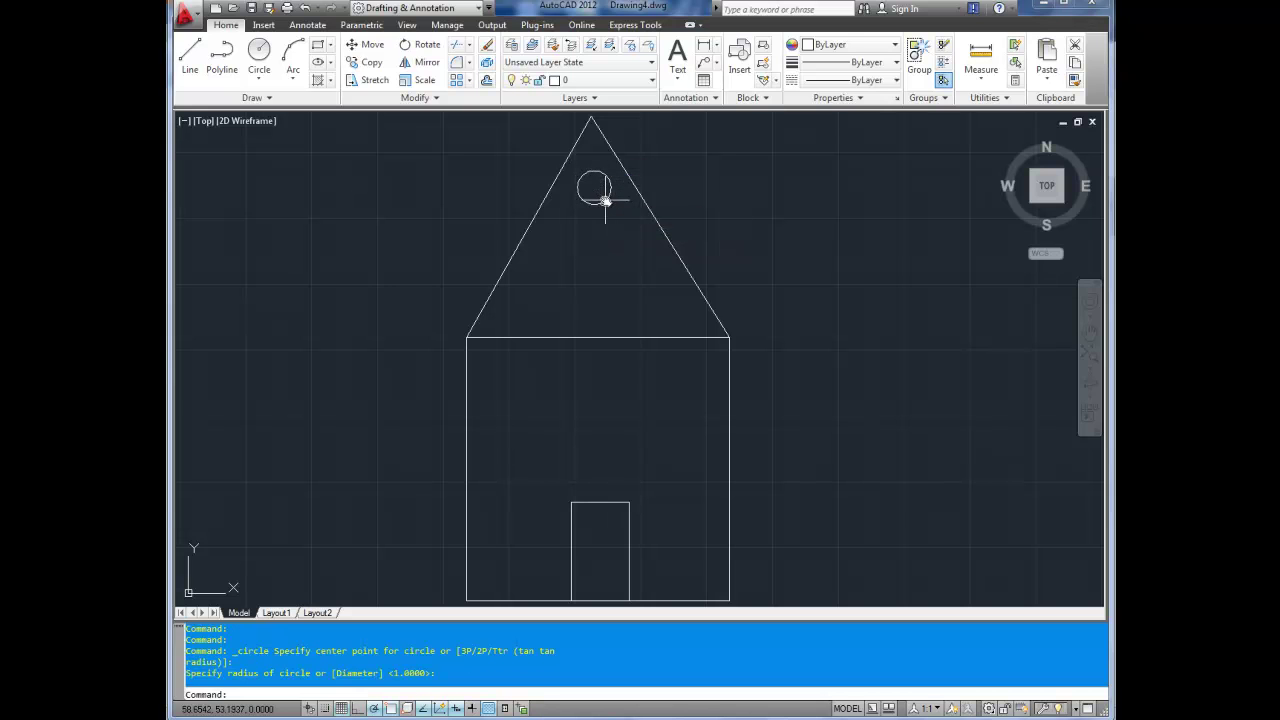
key("Escape")
key("Escape")
key("Escape")
key("Escape")
- Draw a small rectangular window with a closed polyline in the upper-left part of the house's square
middle_click_drag(573, 293, 574, 233)
middle_click_drag(467, 313, 478, 273)
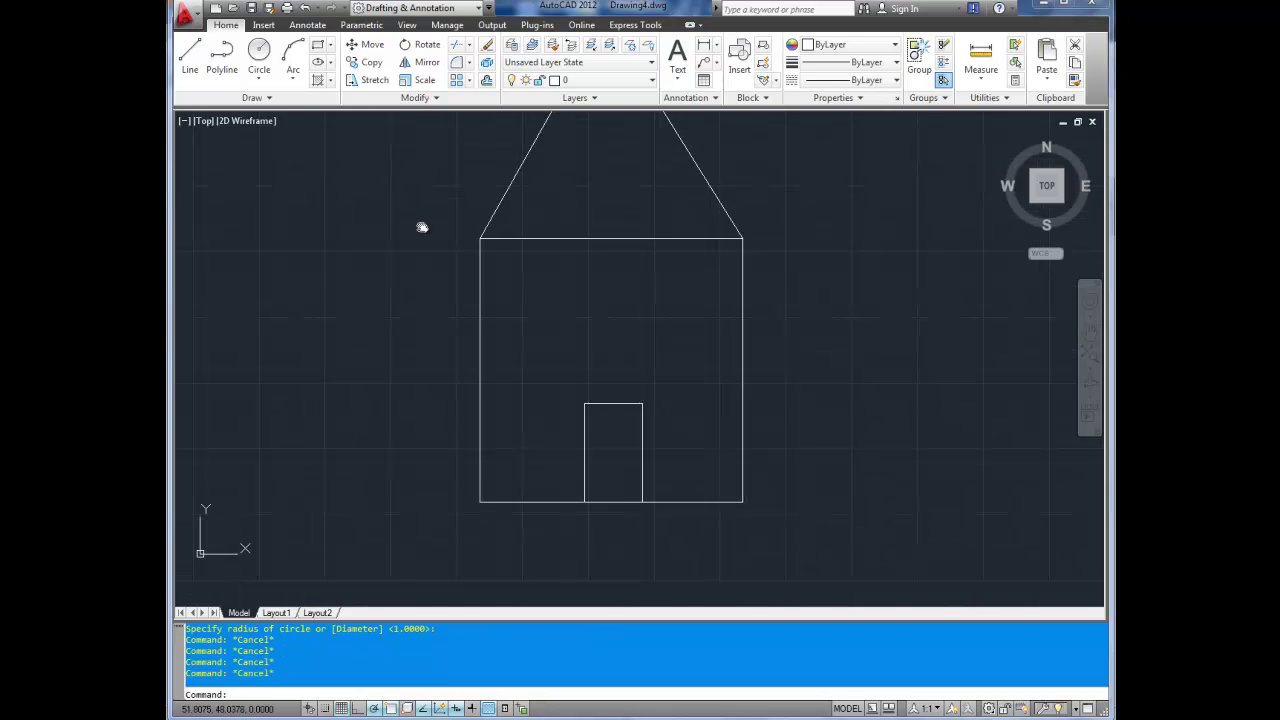
left_click(217, 76)
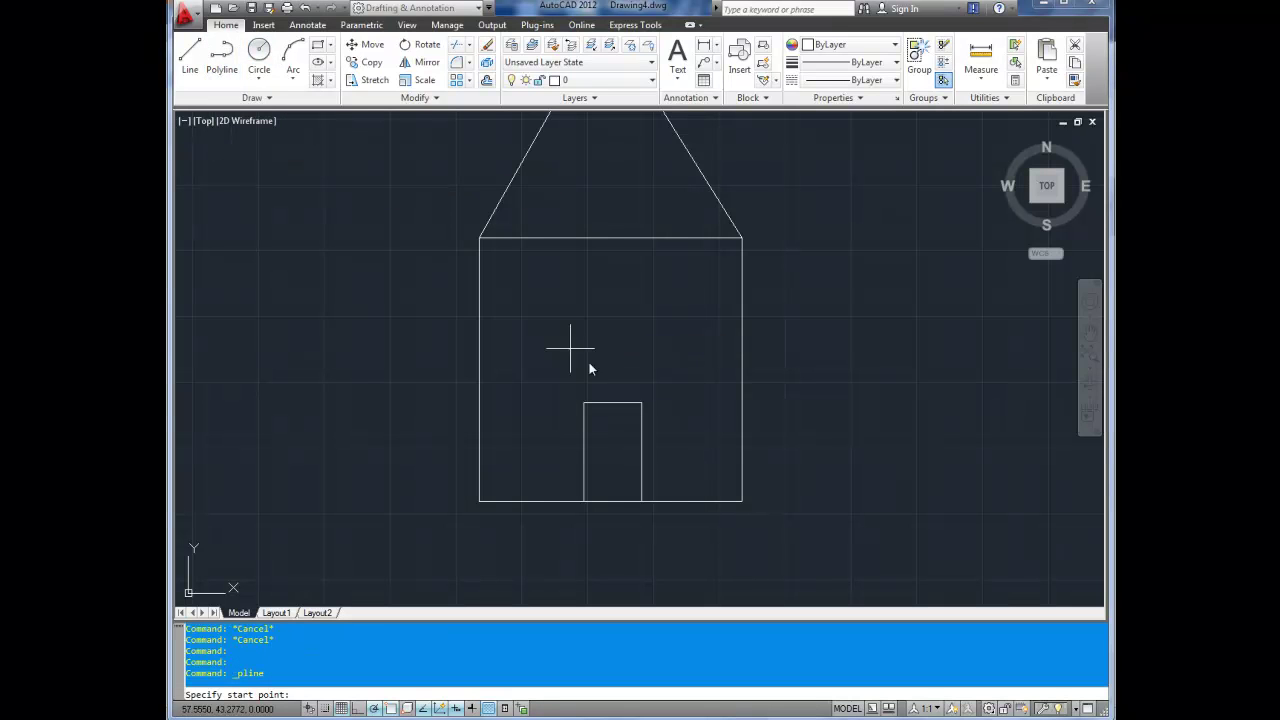
left_click(517, 292)
left_click(569, 292)
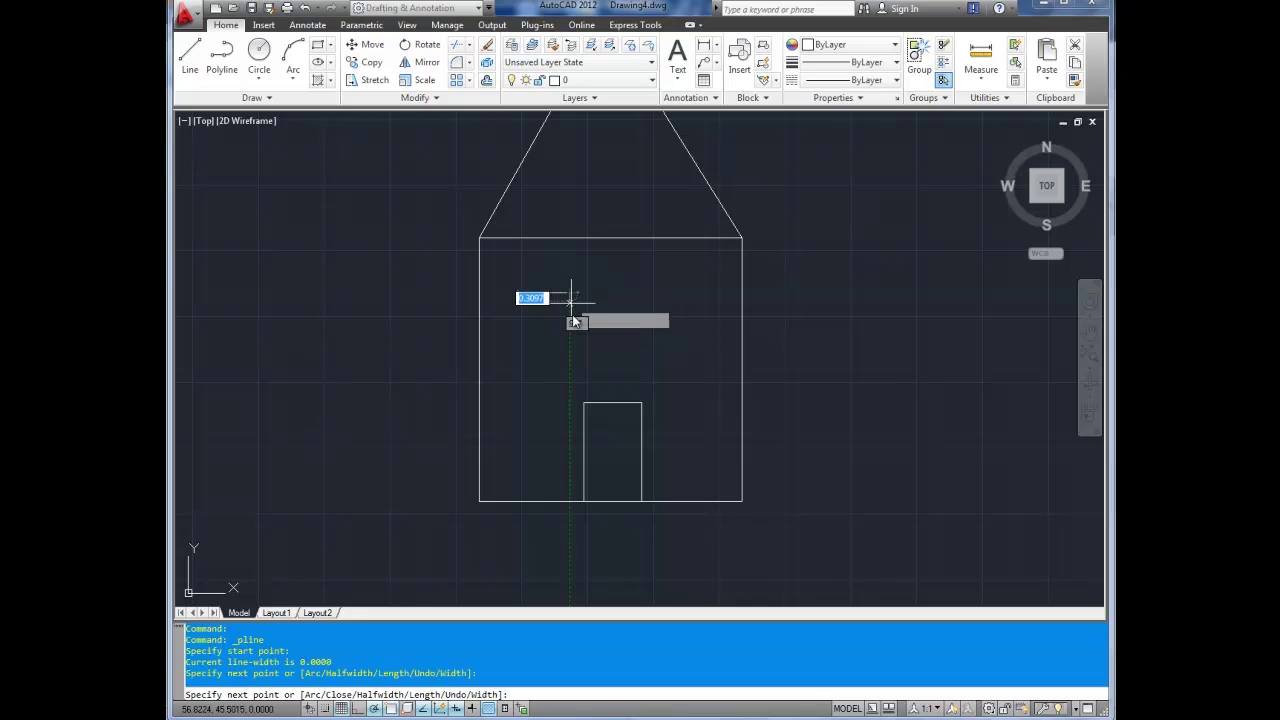
left_click(519, 328)
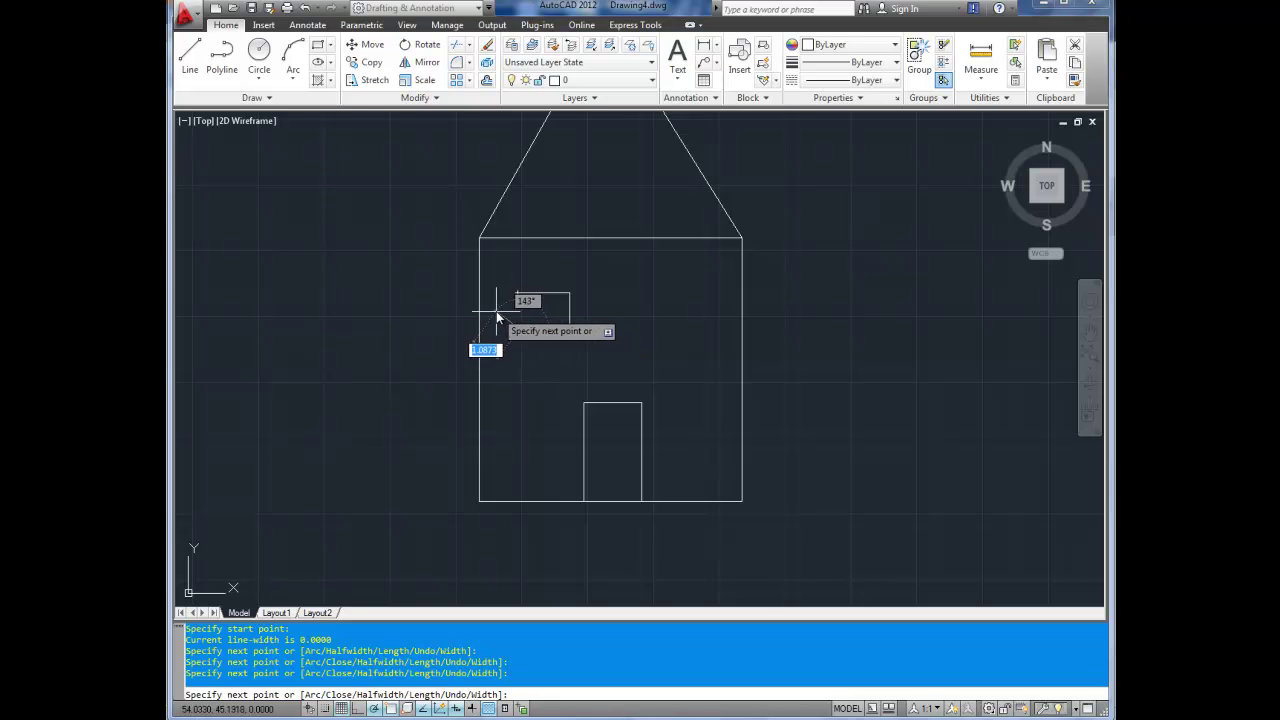
type("c")
key("Return")
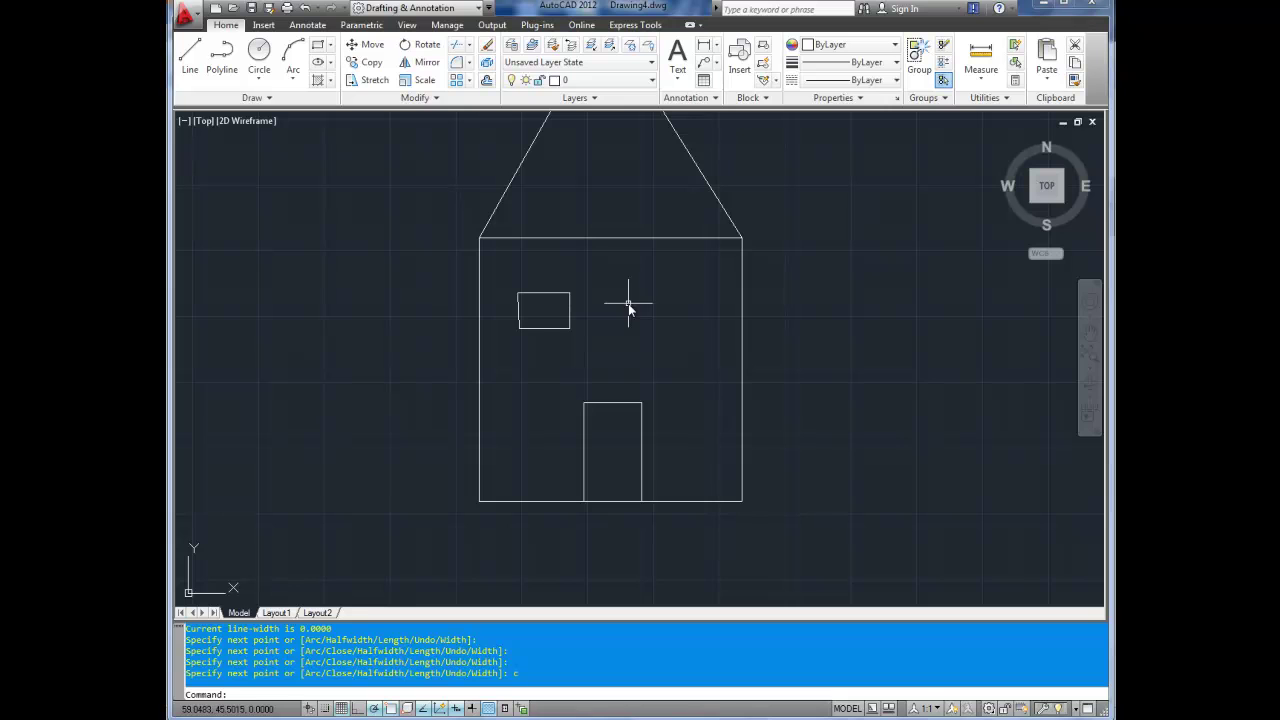
- Copy the polyline window about 4.7 units horizontally to the right, using its lower-right corner as the base point
left_click(541, 346)
left_click(514, 321)
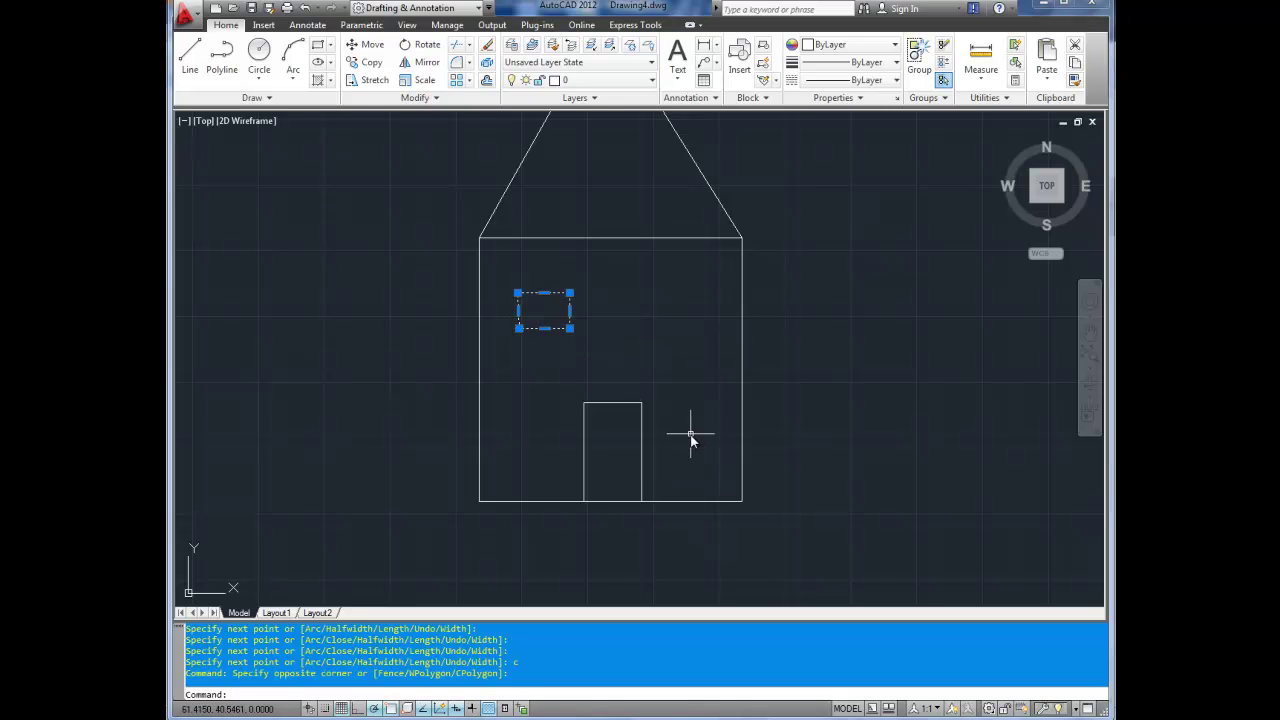
type("c")
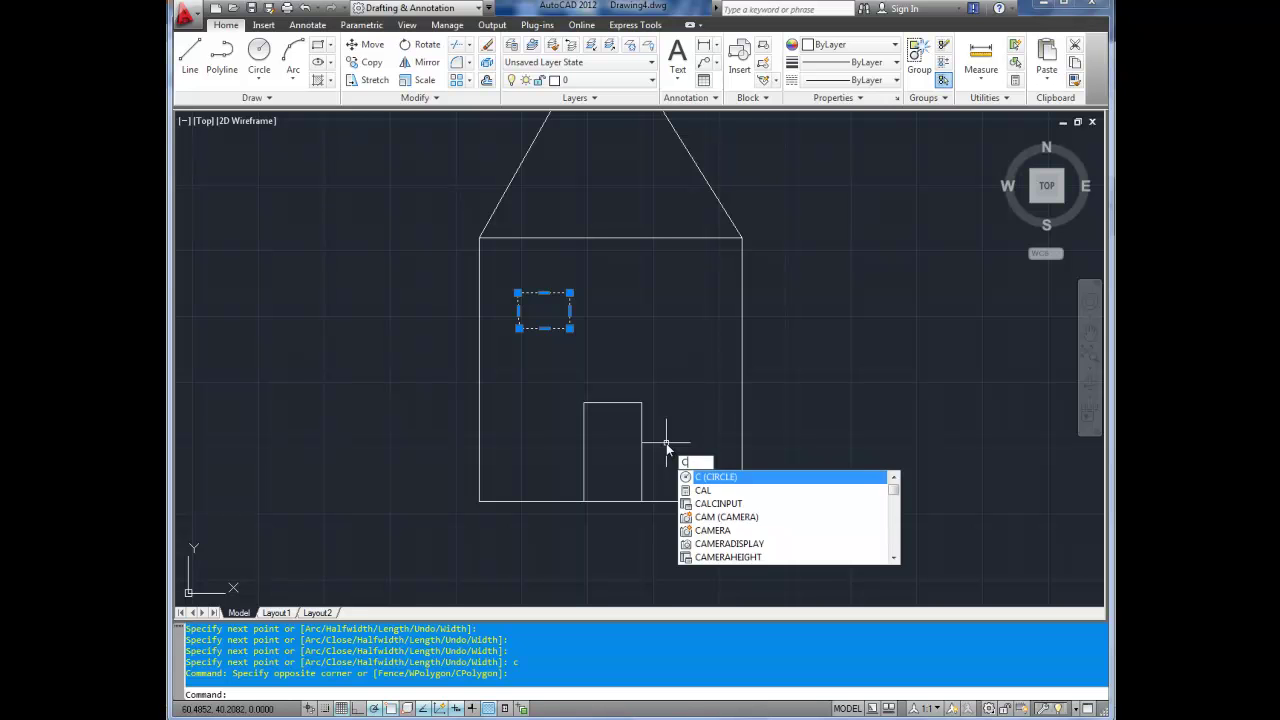
type("o")
key("Return")
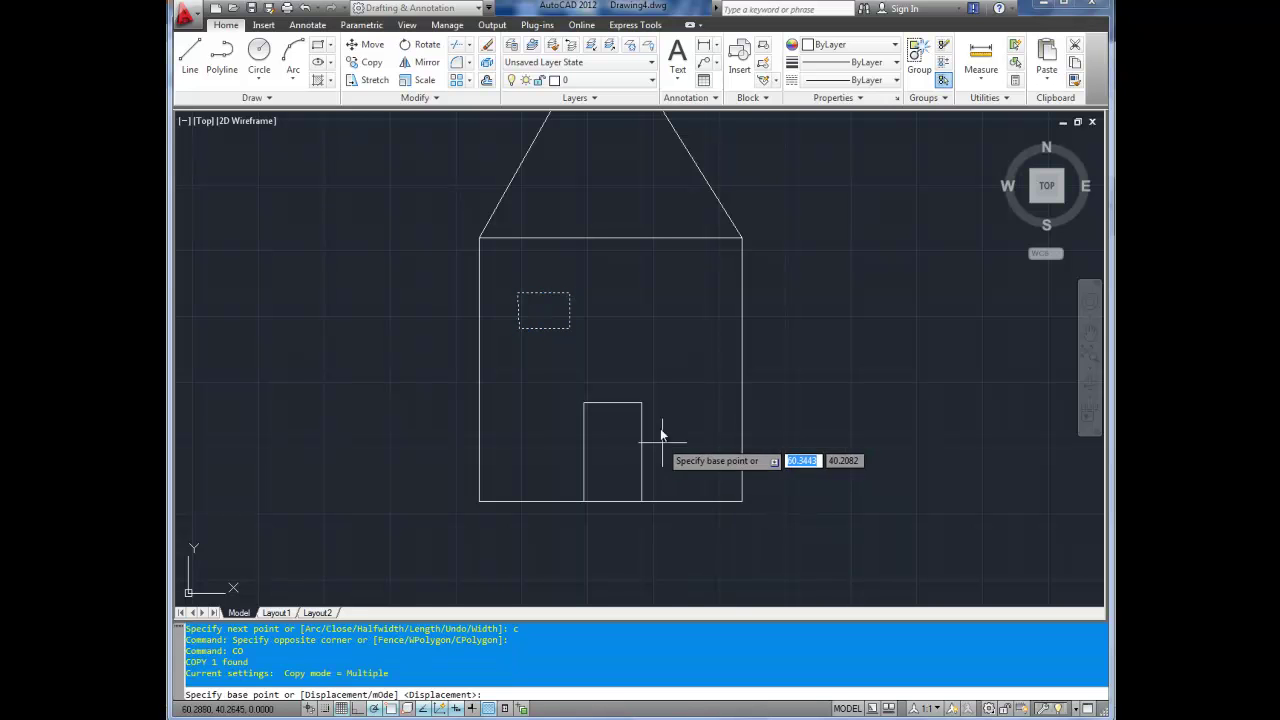
left_click(569, 330)
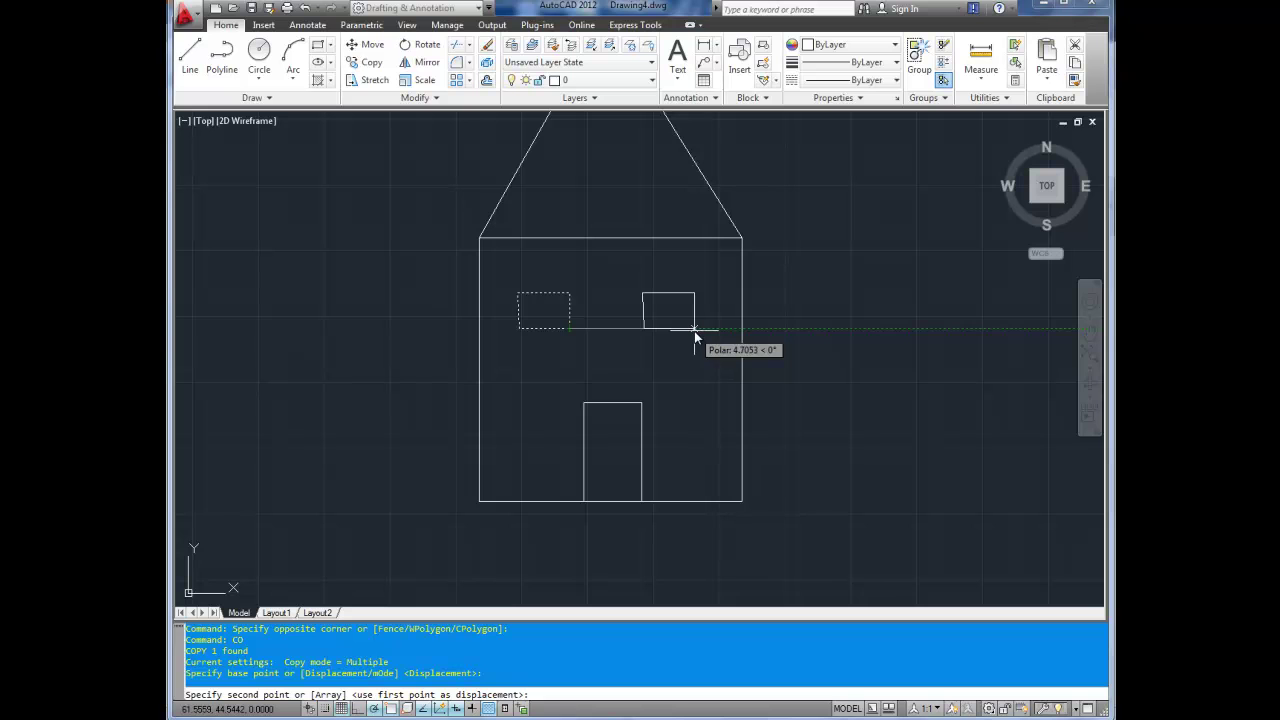
left_click(695, 330)
key("Return")
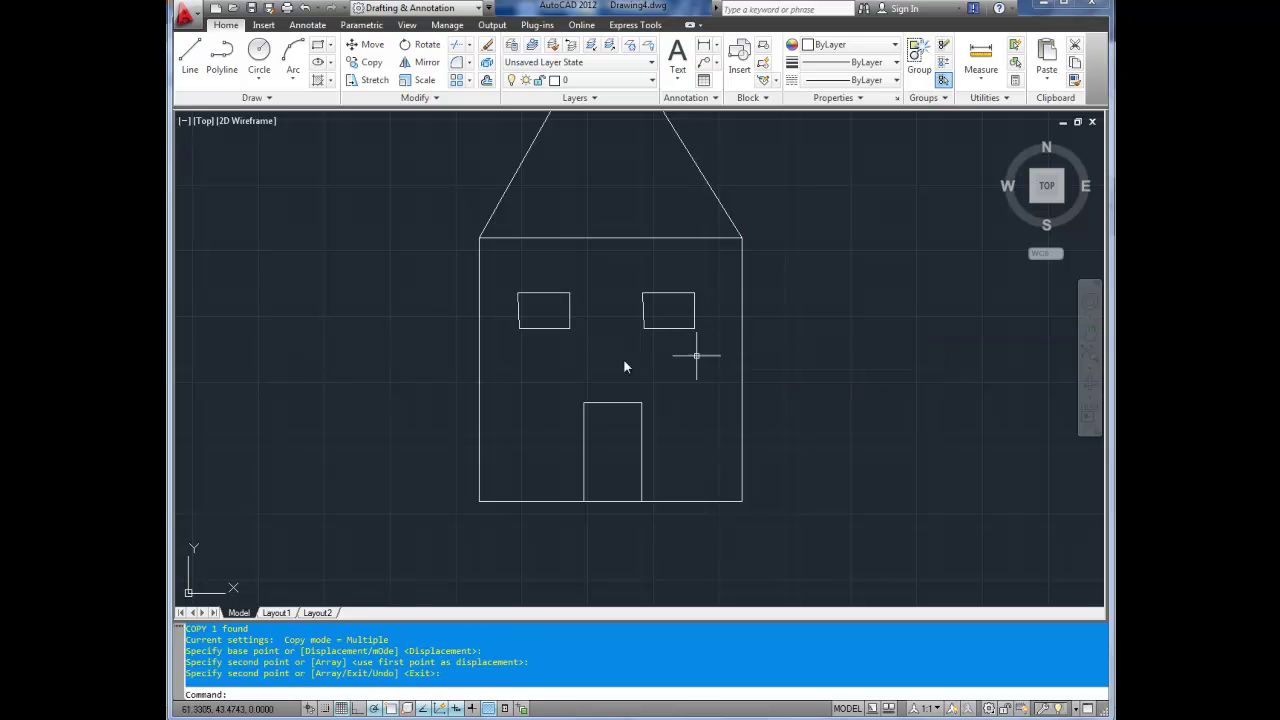
scroll(628, 357, "down", 3)
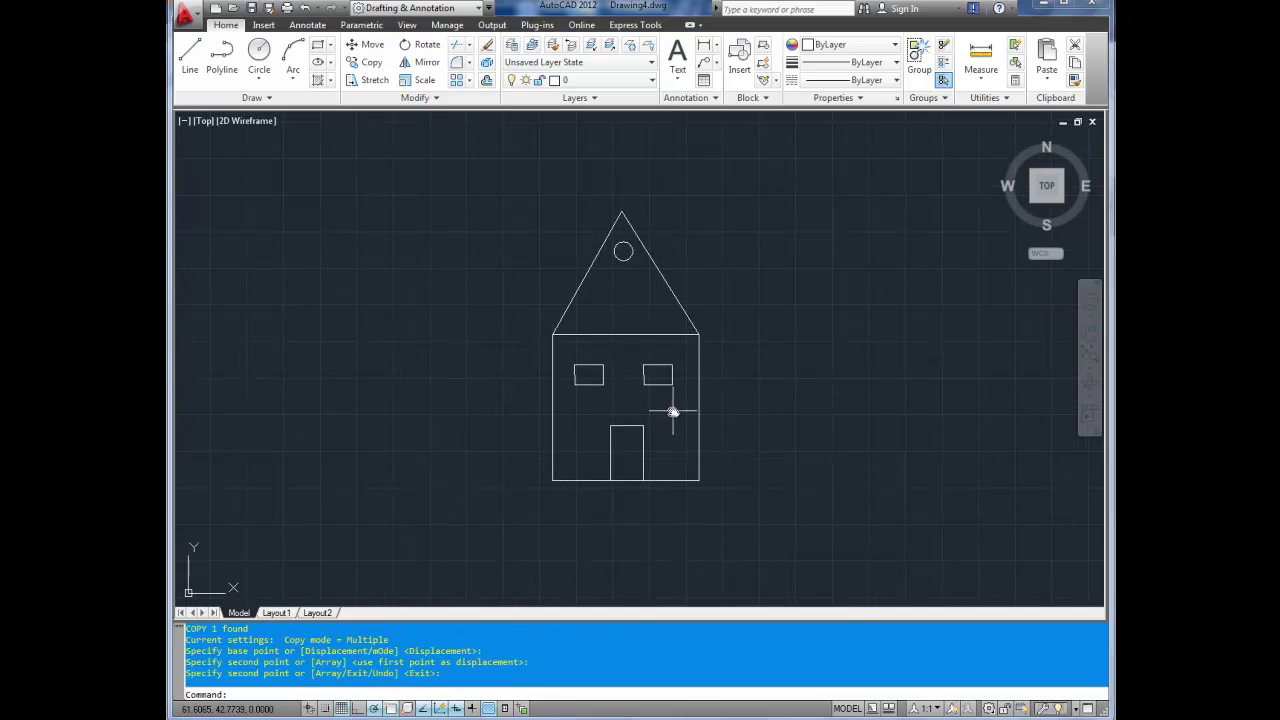